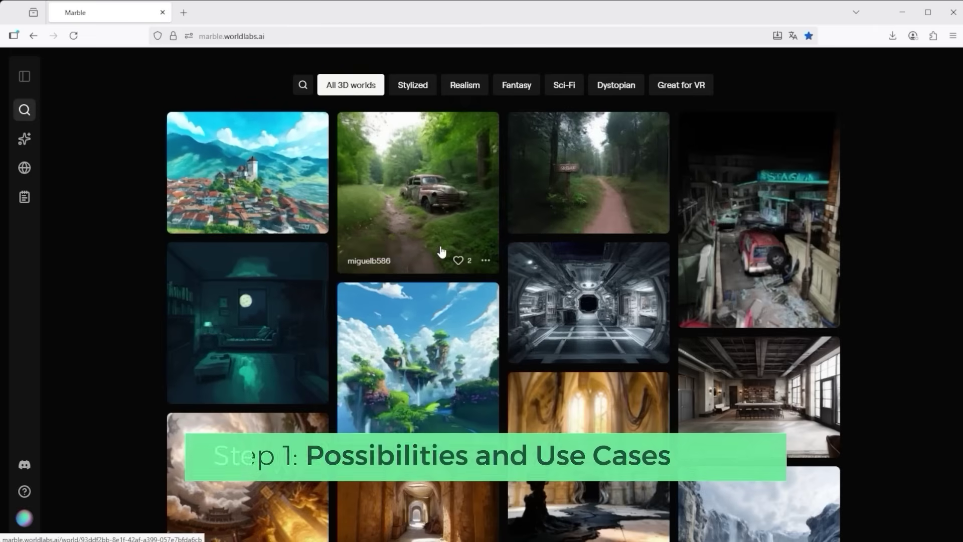
# Scroll down through the Explore gallery of community worlds.
pyautogui.scroll(-5, 623, 321)
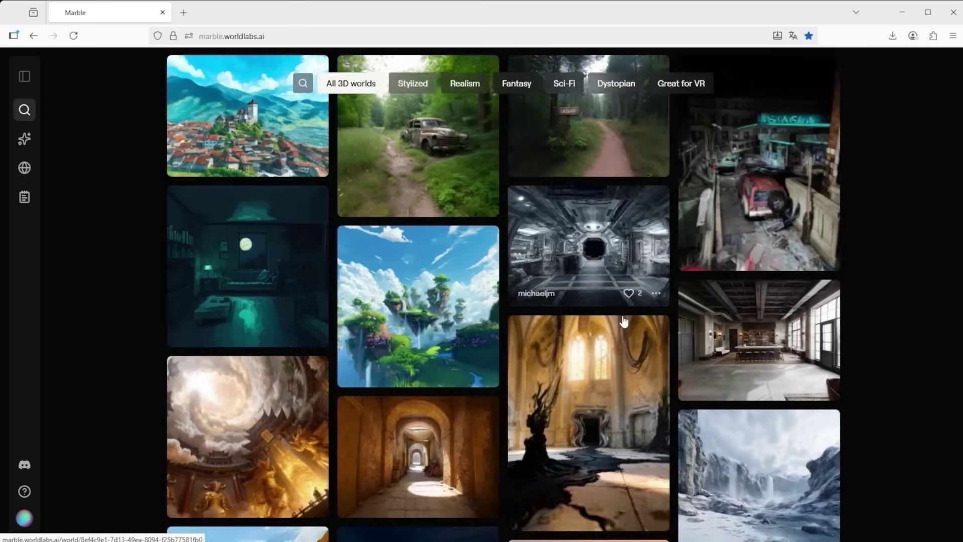
pyautogui.scroll(-3, 623, 327)
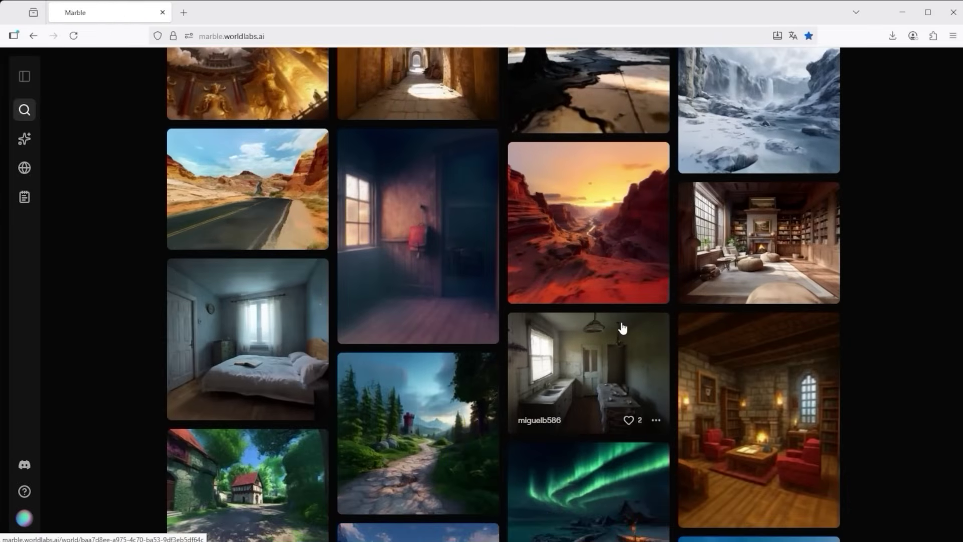
pyautogui.scroll(-2, 622, 327)
pyautogui.scroll(-4, 520, 300)
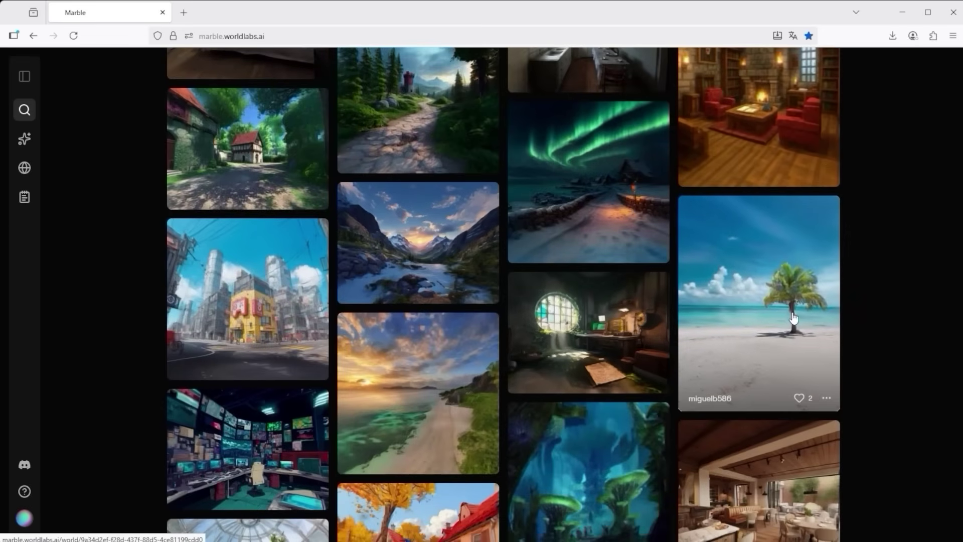
pyautogui.scroll(-2, 640, 319)
pyautogui.scroll(-6, 597, 319)
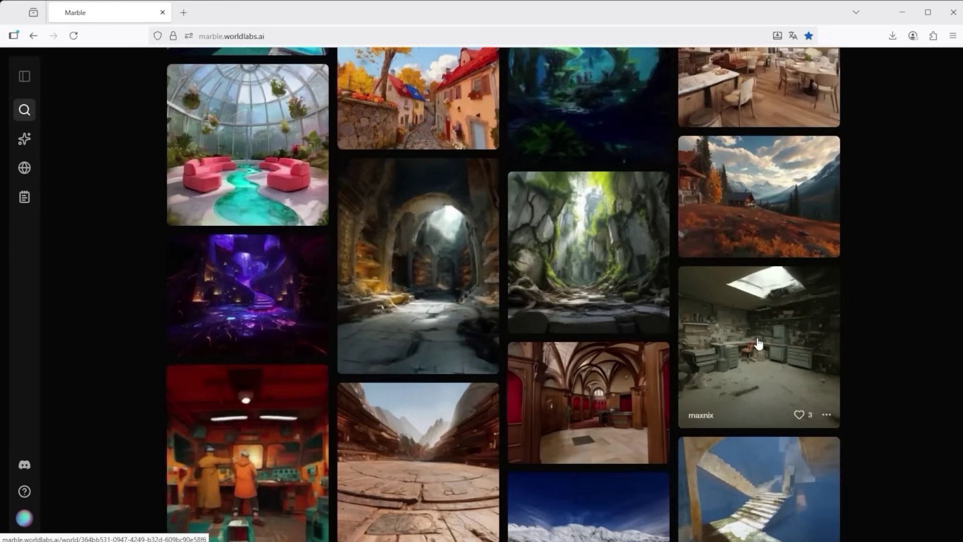
pyautogui.scroll(-5, 605, 283)
pyautogui.scroll(-1, 586, 353)
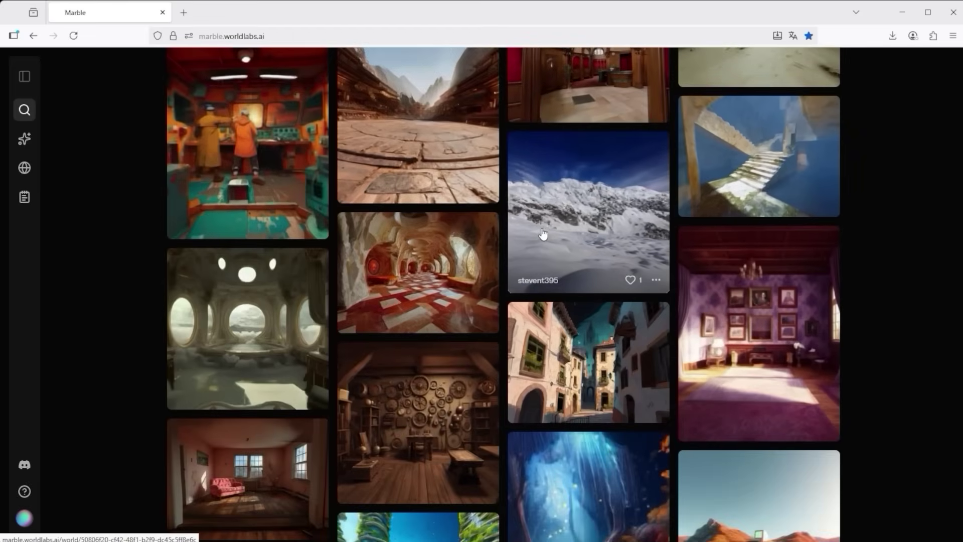
pyautogui.scroll(-2, 539, 236)
pyautogui.scroll(-2, 540, 236)
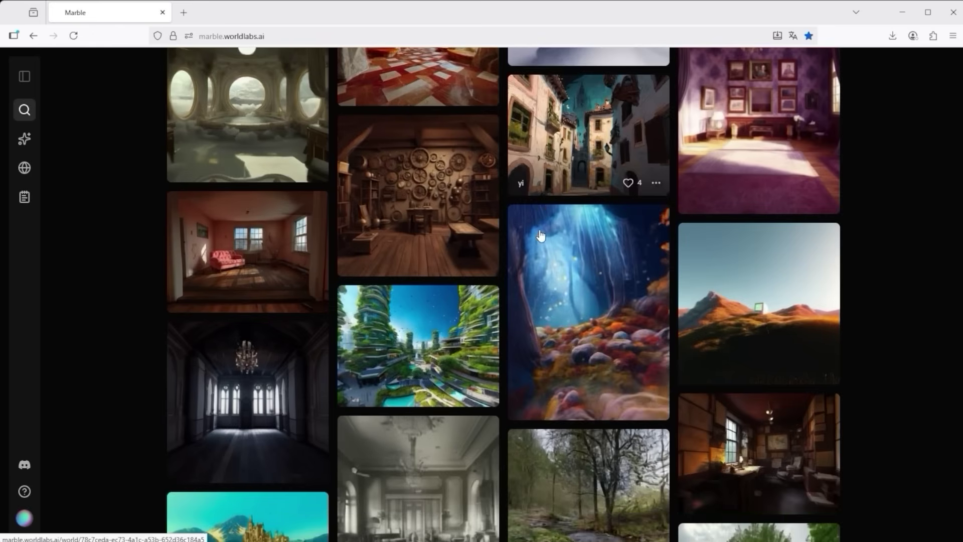
pyautogui.scroll(-2, 539, 235)
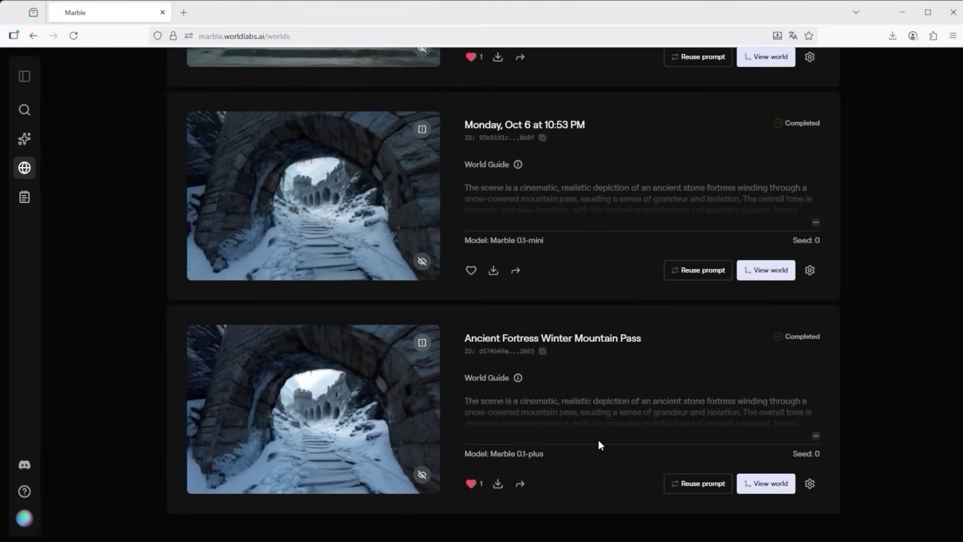
# Open the Ancient Fortress Winter Mountain Pass world and look over its snowy stairs toward the towers.
pyautogui.click(380, 382)
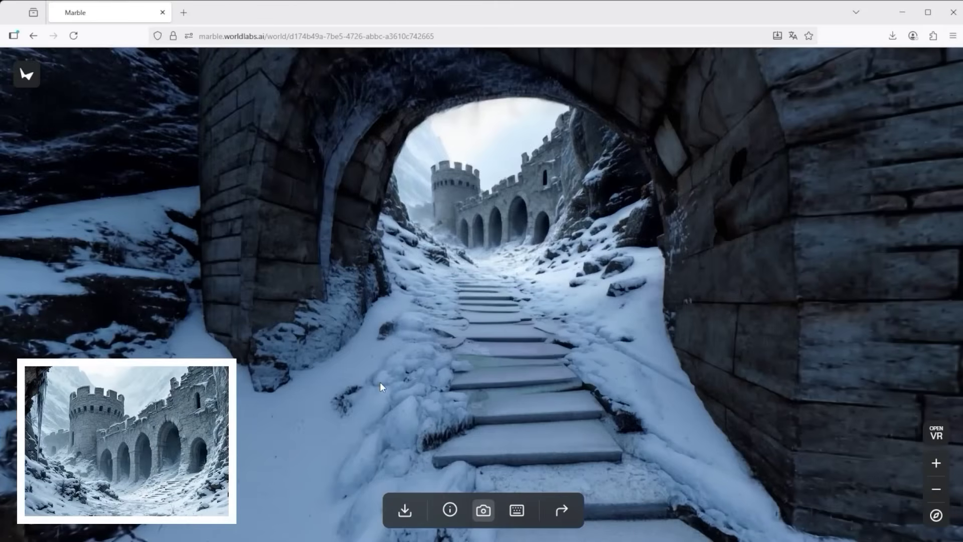
pyautogui.moveTo(568, 313); pyautogui.dragTo(546, 265)
pyautogui.scroll(5, 546, 264)
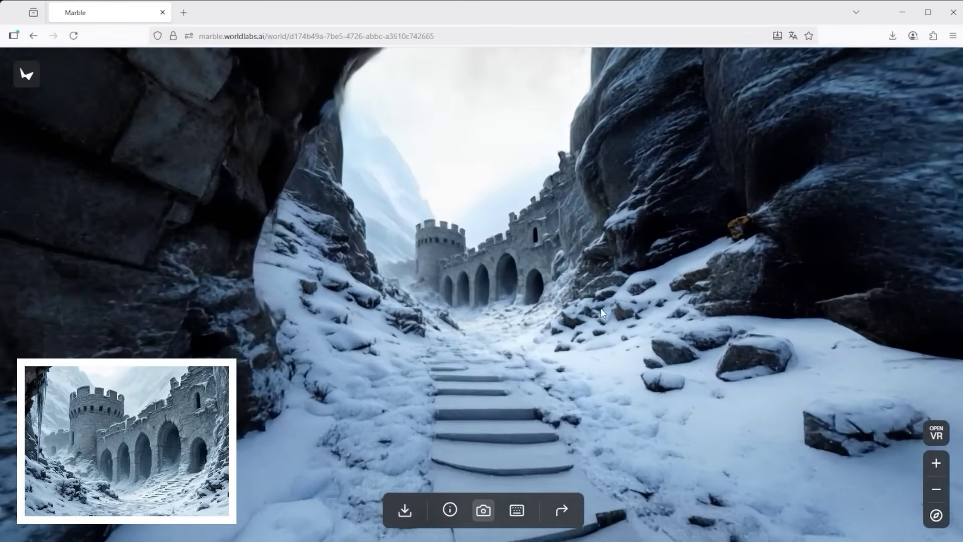
pyautogui.moveTo(600, 308); pyautogui.dragTo(0, 279)
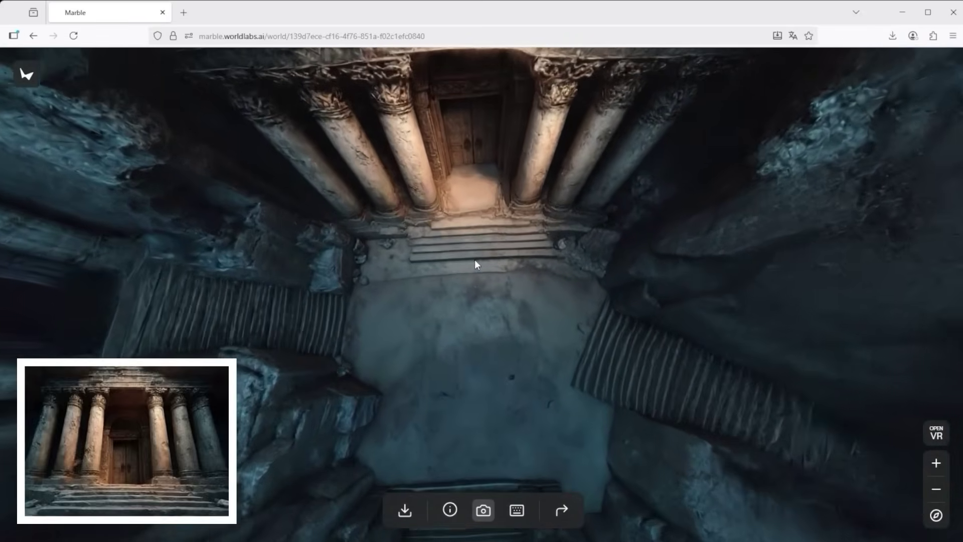
# Move toward the temple doorway, then turn left past the staircases and rocks and back to the columns.
pyautogui.press('w')
pyautogui.moveTo(475, 260); pyautogui.dragTo(484, 101)
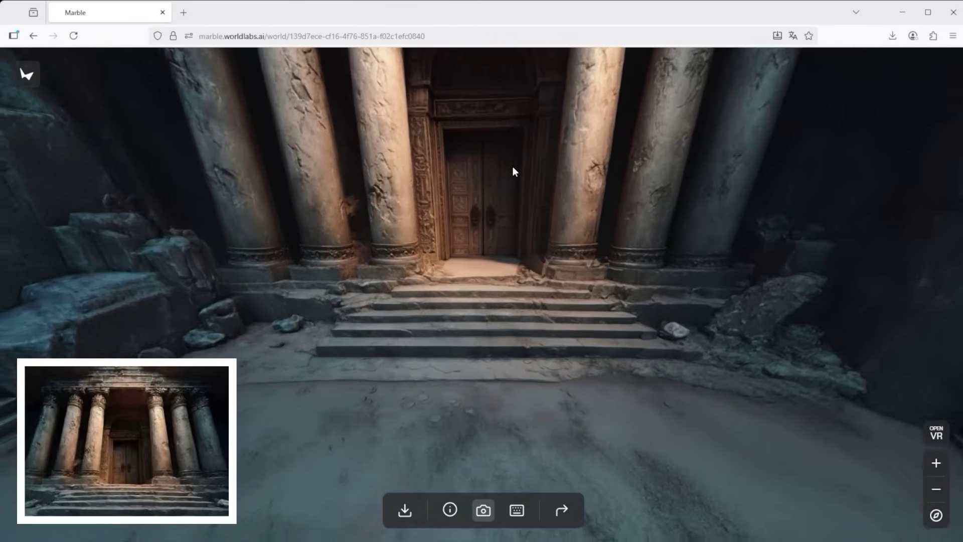
pyautogui.moveTo(513, 167); pyautogui.dragTo(431, 139)
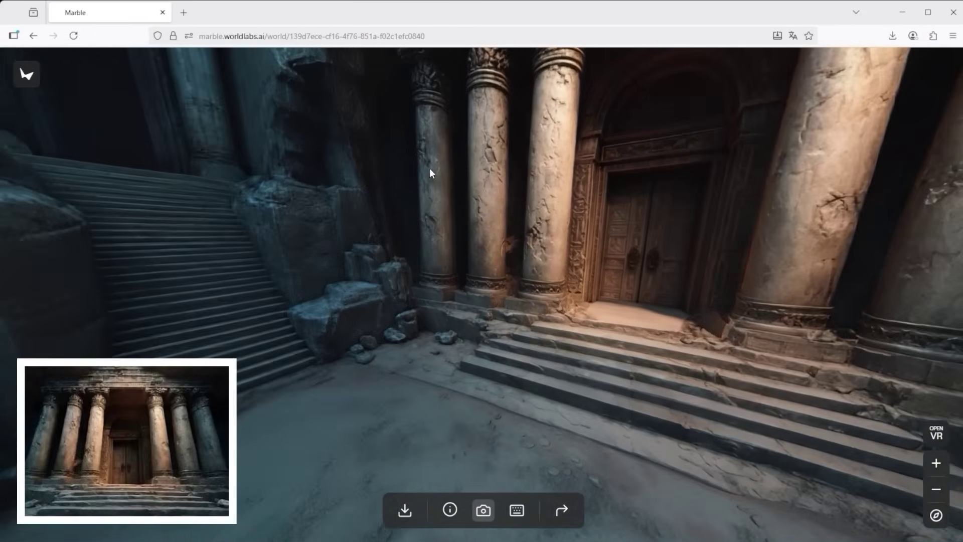
pyautogui.moveTo(452, 206); pyautogui.dragTo(427, 190)
pyautogui.moveTo(489, 223); pyautogui.dragTo(396, 227)
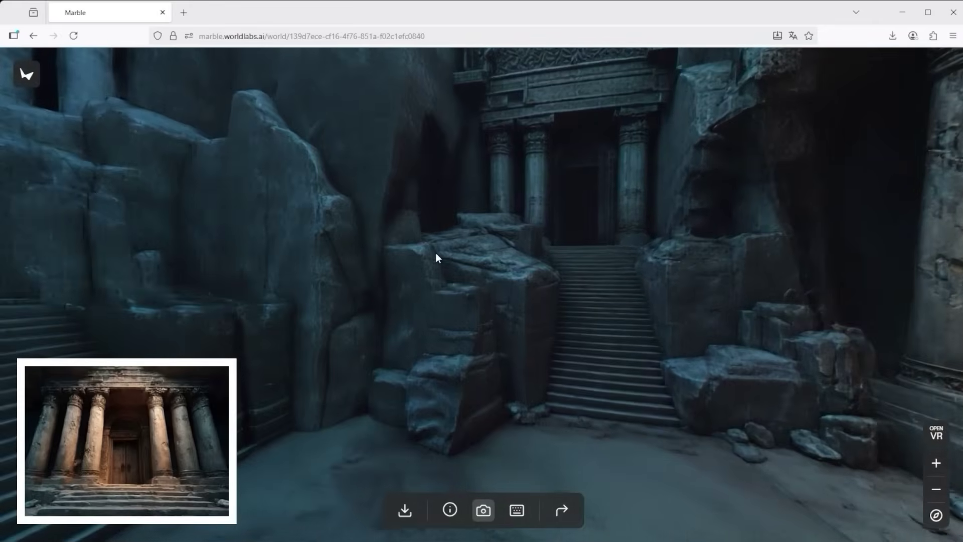
pyautogui.moveTo(465, 257); pyautogui.dragTo(364, 248)
pyautogui.moveTo(470, 268); pyautogui.dragTo(160, 222)
pyautogui.moveTo(419, 264); pyautogui.dragTo(109, 257)
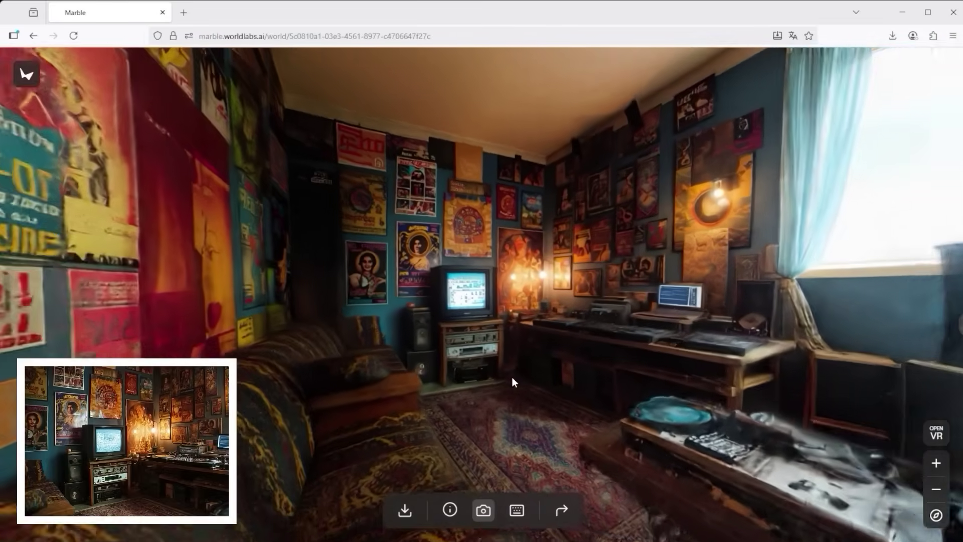
# Walk toward the TV, desk and sofa while looking along the poster-covered walls.
pyautogui.moveTo(512, 377); pyautogui.dragTo(398, 361)
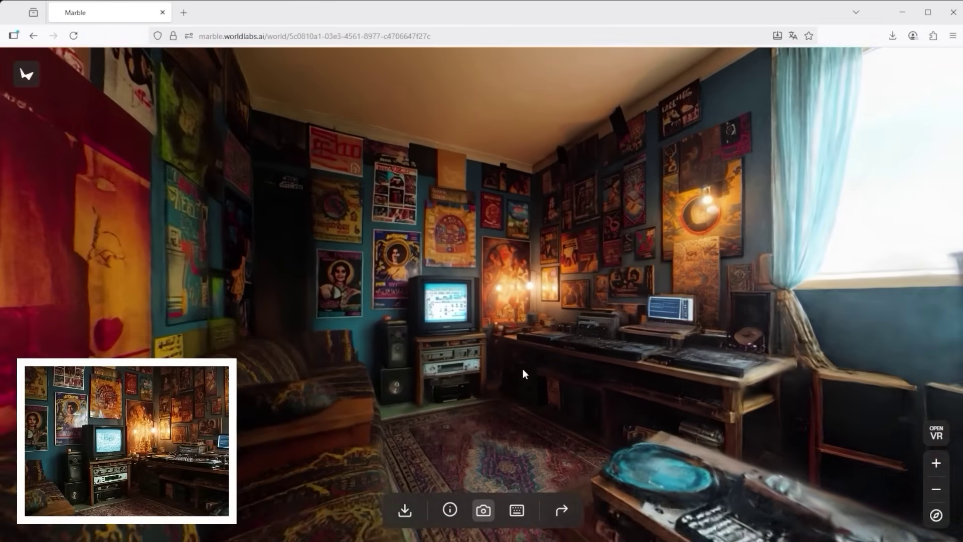
pyautogui.press('w')
pyautogui.moveTo(523, 368); pyautogui.dragTo(200, 436)
pyautogui.press('w')
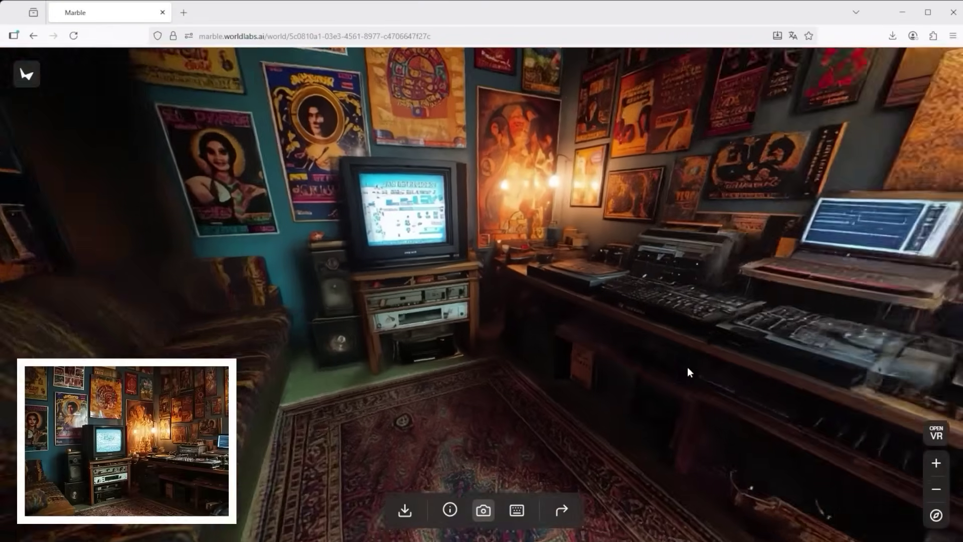
pyautogui.moveTo(688, 368); pyautogui.dragTo(773, 377)
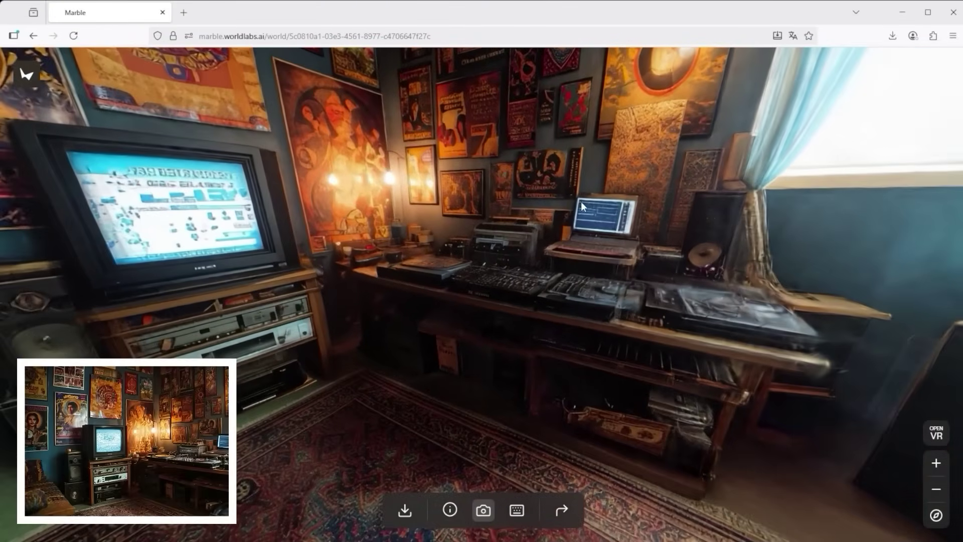
pyautogui.moveTo(590, 359); pyautogui.dragTo(392, 327)
# Move closer to the TV and turn around toward the window corner.
pyautogui.press('w')
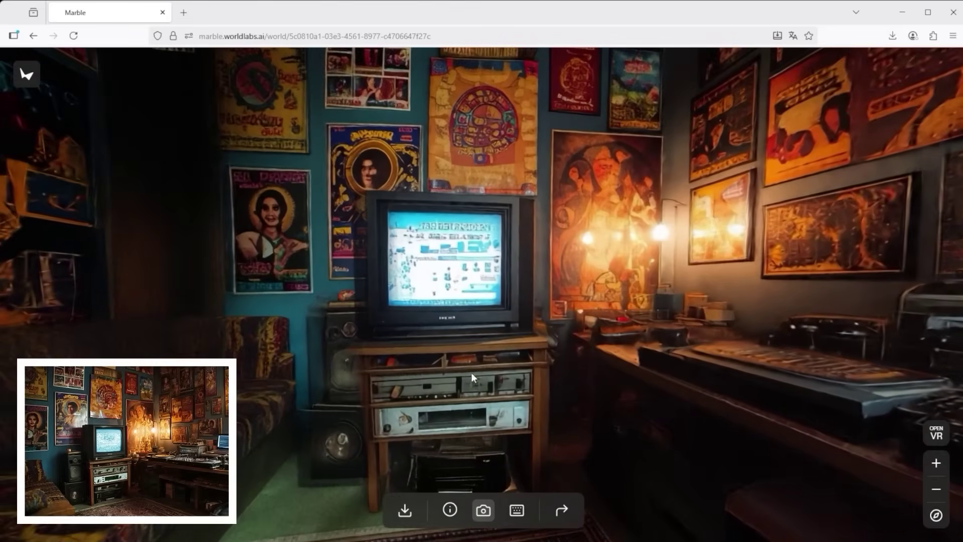
pyautogui.moveTo(522, 368); pyautogui.dragTo(401, 366)
pyautogui.moveTo(568, 368); pyautogui.dragTo(331, 411)
pyautogui.moveTo(530, 385); pyautogui.dragTo(546, 371)
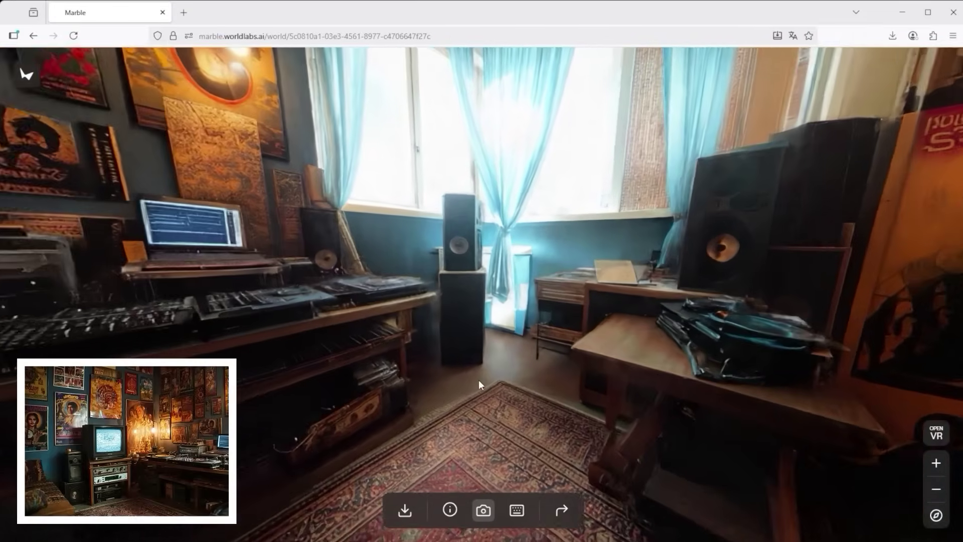
pyautogui.moveTo(479, 380); pyautogui.dragTo(500, 377)
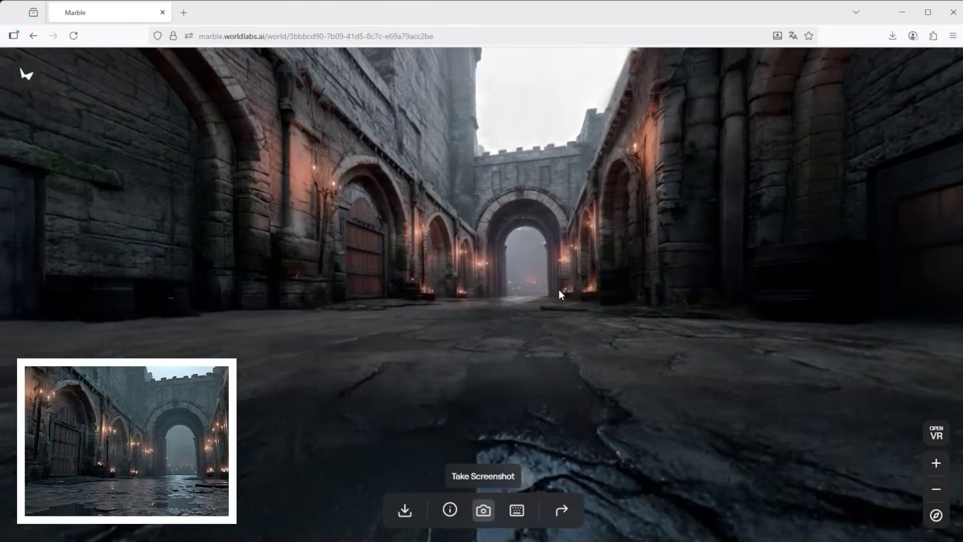
# Walk along the castle courtyard, centring the big archway and then backing away from it.
pyautogui.moveTo(580, 285); pyautogui.dragTo(128, 224)
pyautogui.moveTo(398, 218); pyautogui.dragTo(226, 212)
pyautogui.moveTo(534, 211); pyautogui.dragTo(129, 248)
pyautogui.moveTo(451, 243); pyautogui.dragTo(323, 308)
pyautogui.press('w')
pyautogui.press('w')
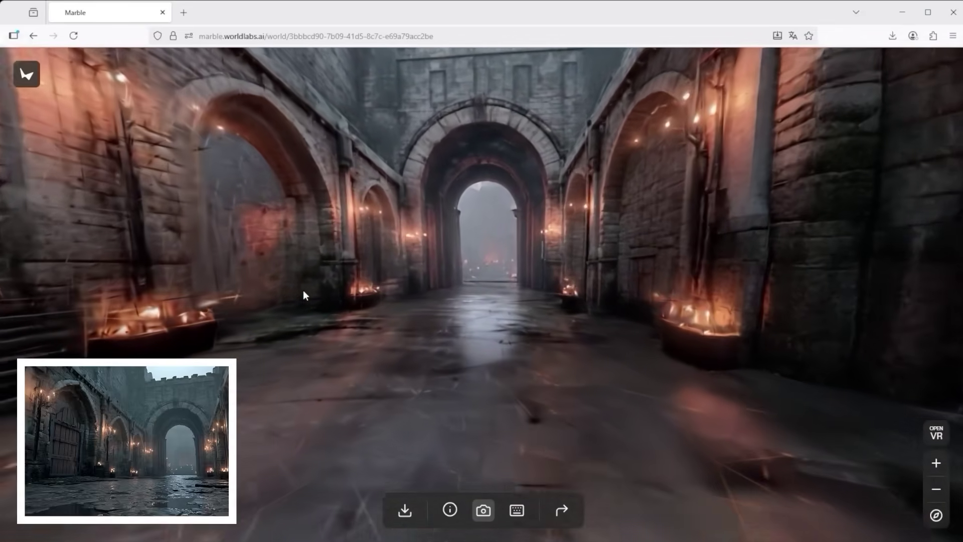
pyautogui.press('s')
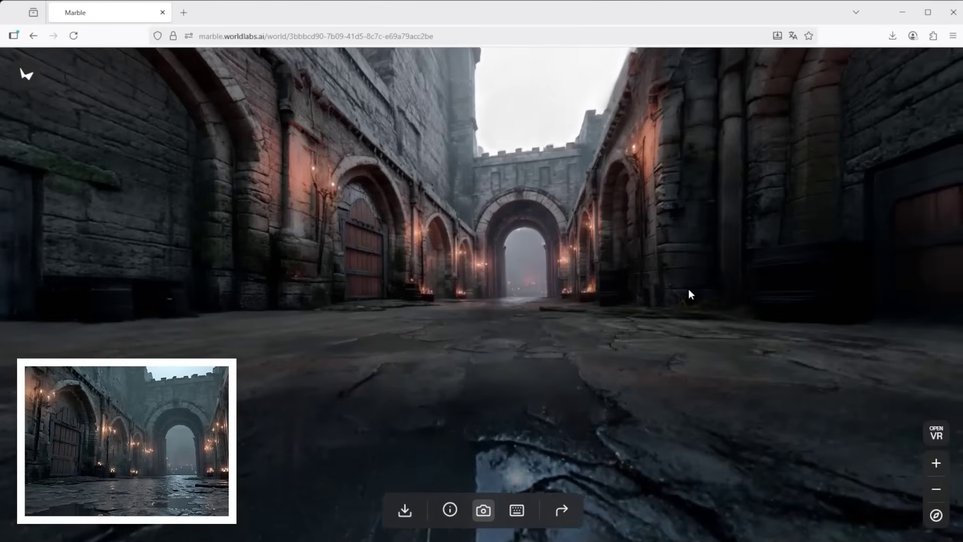
pyautogui.moveTo(688, 288); pyautogui.dragTo(535, 231)
# Approach the gated courtyard wall and download a screenshot of the view.
pyautogui.press('w')
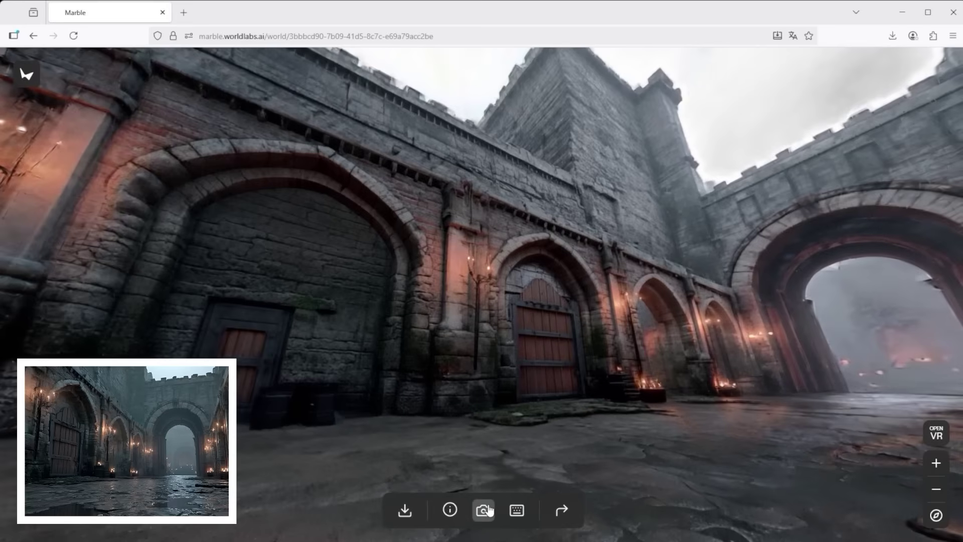
pyautogui.click(489, 510)
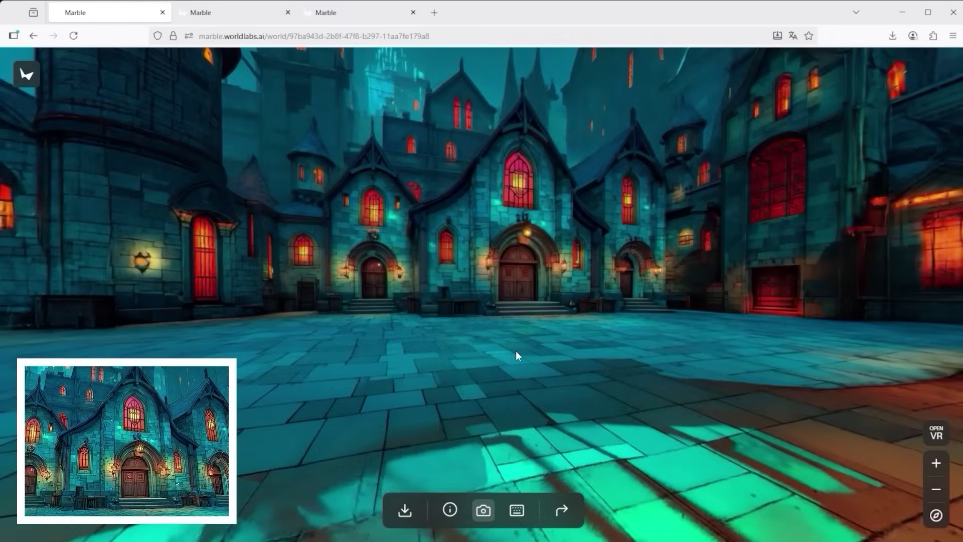
pyautogui.moveTo(516, 351); pyautogui.dragTo(495, 339)
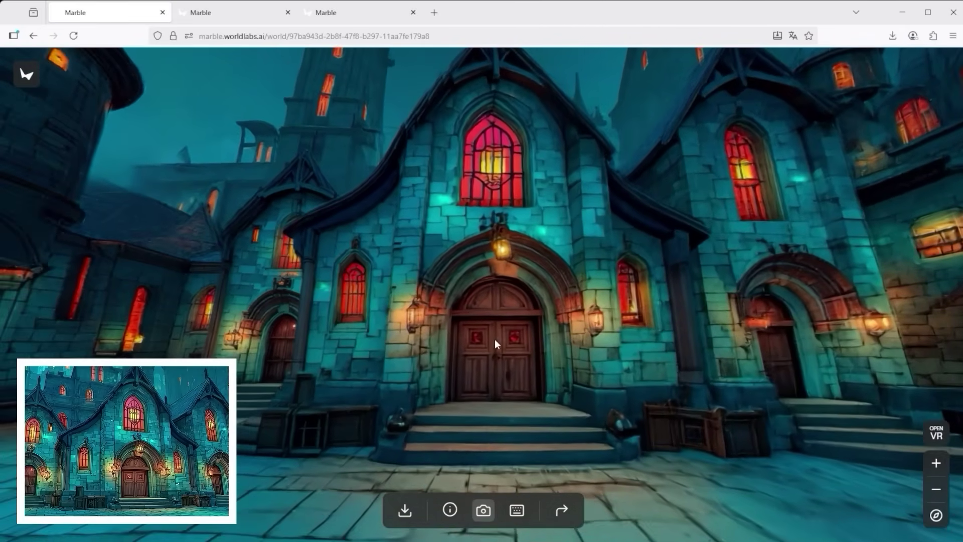
# Switch to the tavern interior tab and walk along the tavern hall.
pyautogui.click(227, 15)
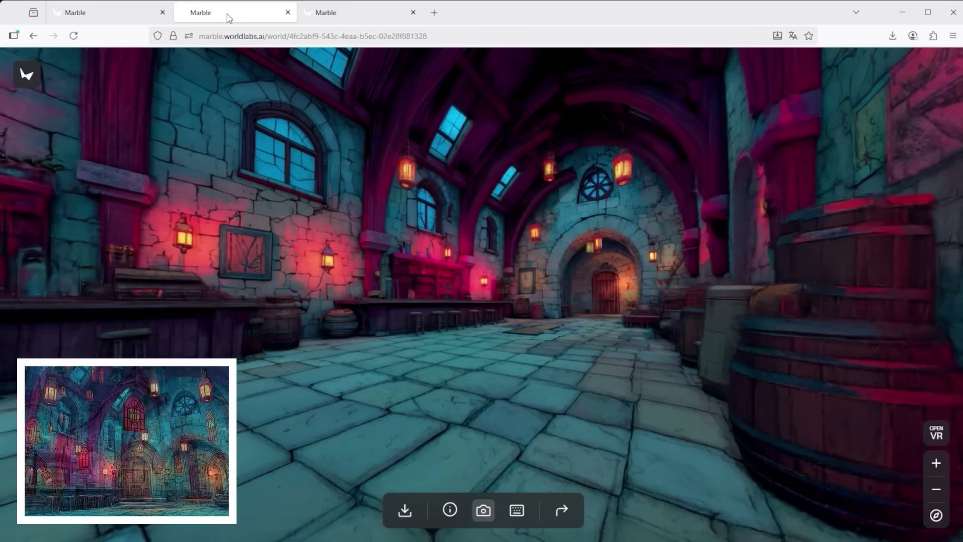
pyautogui.moveTo(435, 273); pyautogui.dragTo(652, 387)
pyautogui.press('w')
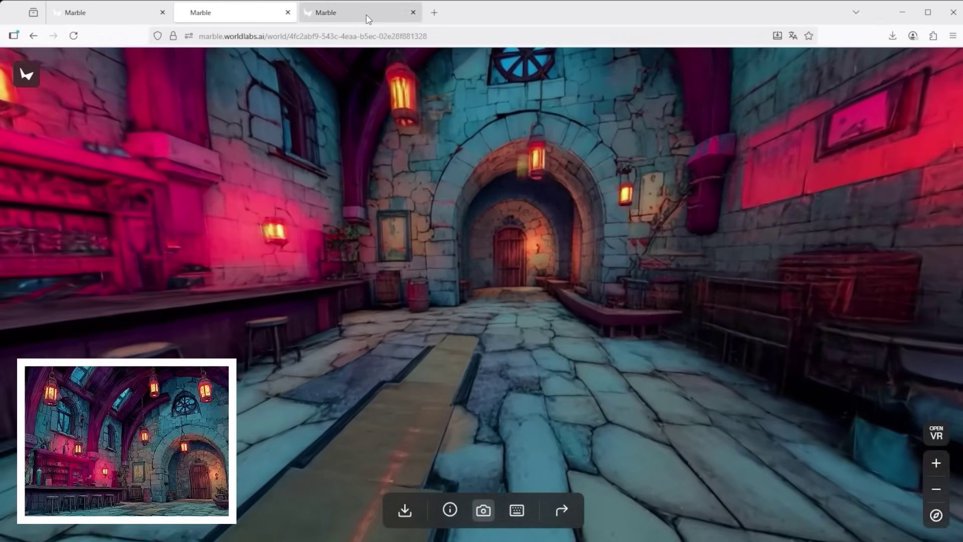
# Switch to the skylit hall tab and glide toward its arched doors.
pyautogui.click(366, 18)
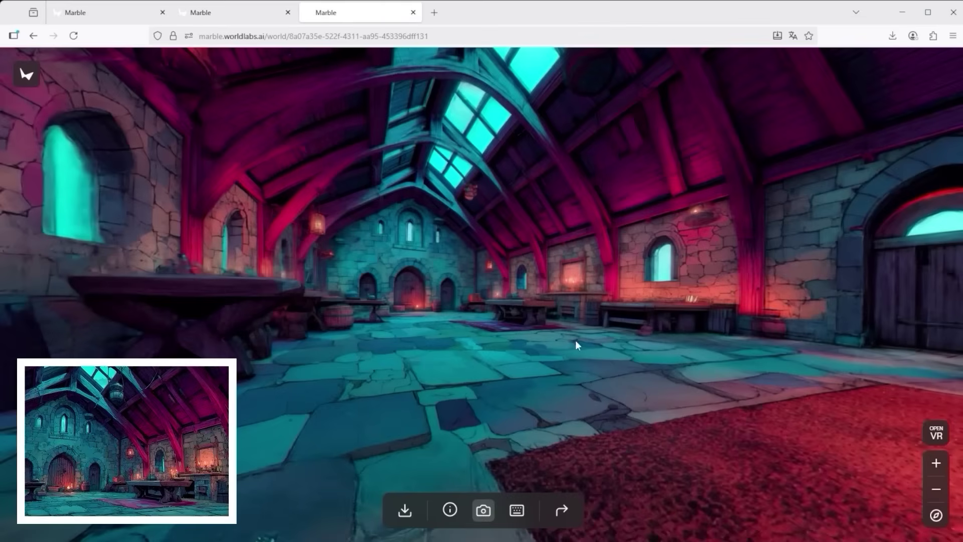
pyautogui.moveTo(591, 336); pyautogui.dragTo(431, 333)
pyautogui.press('w')
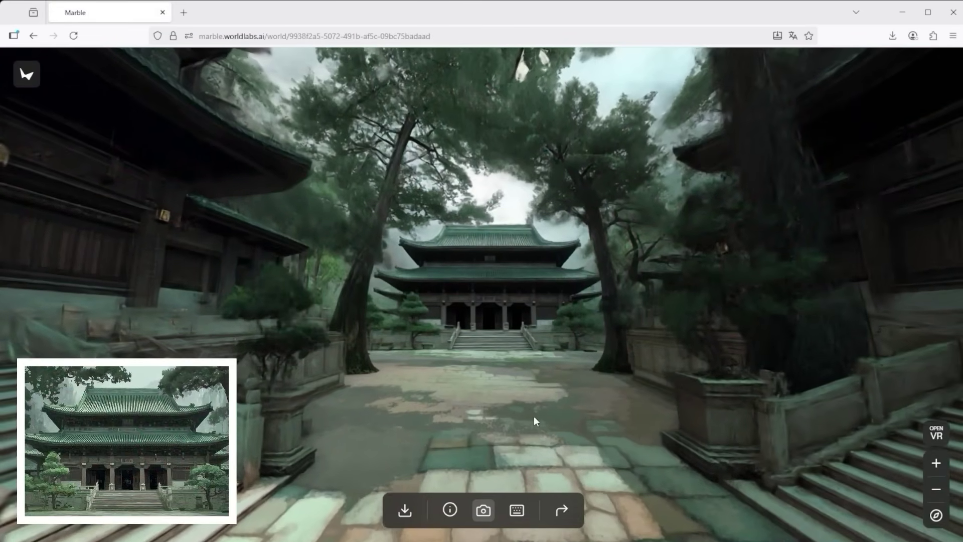
# Approach the temple stairs, back away and return, then tilt up in the calligraphy poster room.
pyautogui.press('w')
pyautogui.press('w')
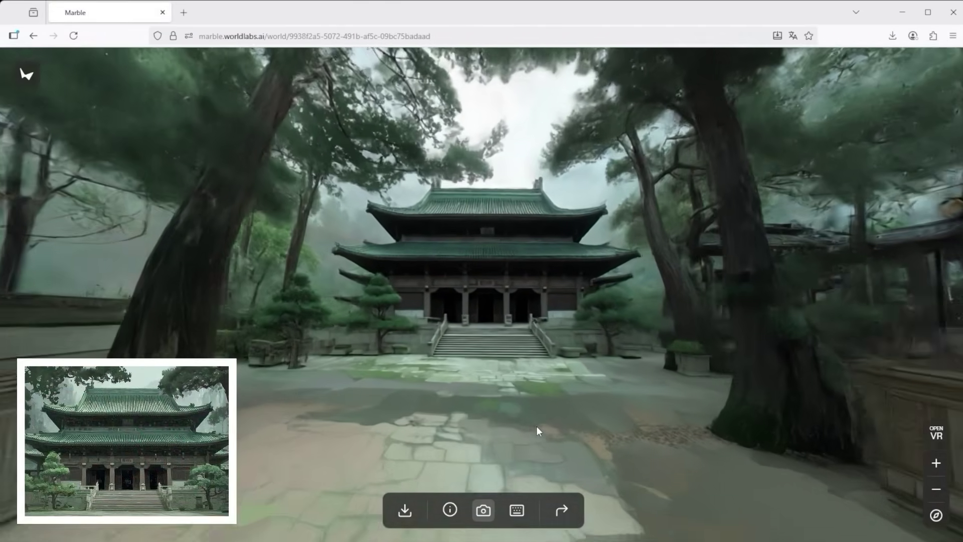
pyautogui.press('w')
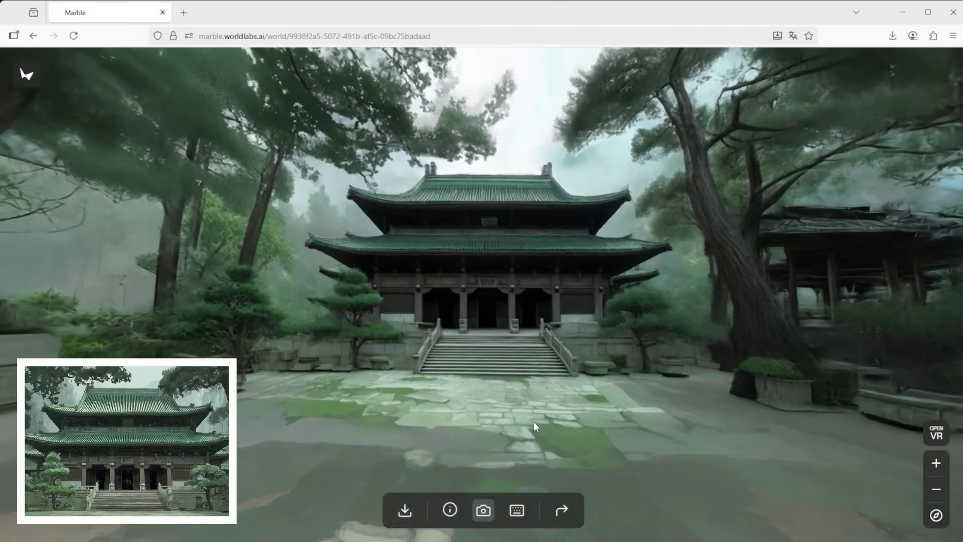
pyautogui.press('w')
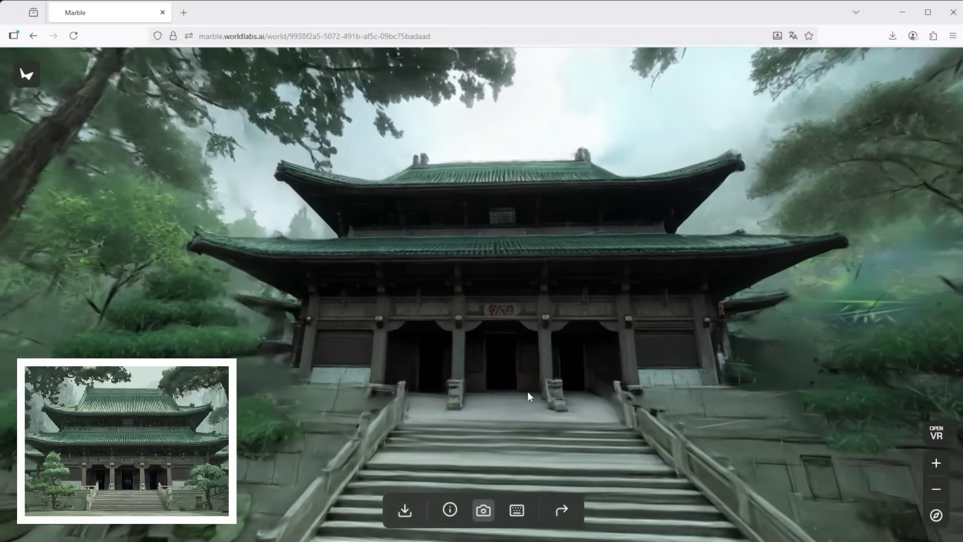
pyautogui.press('s')
pyautogui.press('s')
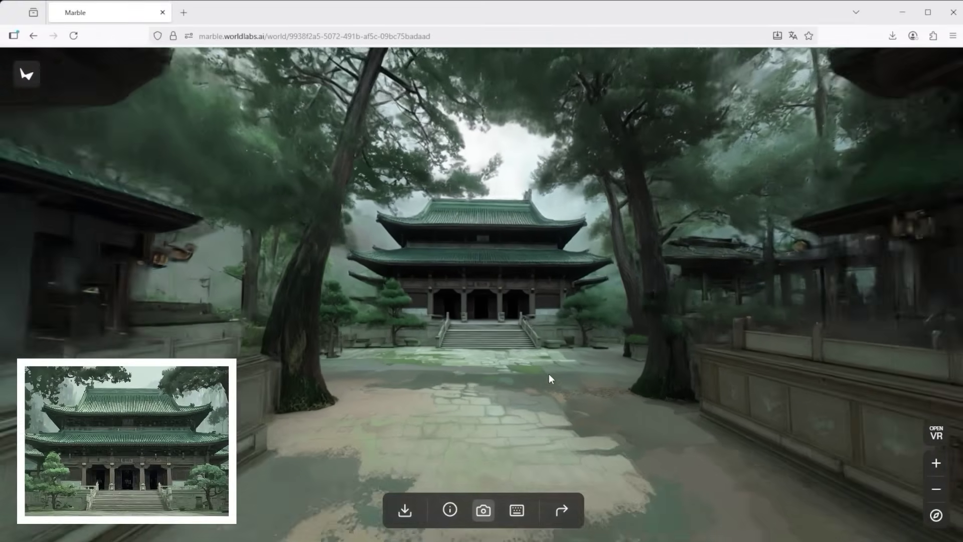
pyautogui.moveTo(549, 374)
pyautogui.mouseDown()
pyautogui.moveTo(565, 393)
pyautogui.moveTo(323, 267)
pyautogui.moveTo(598, 360)
pyautogui.moveTo(726, 326)
pyautogui.moveTo(778, 282)
pyautogui.moveTo(706, 348)
pyautogui.moveTo(532, 381)
pyautogui.mouseUp()
pyautogui.press('w')
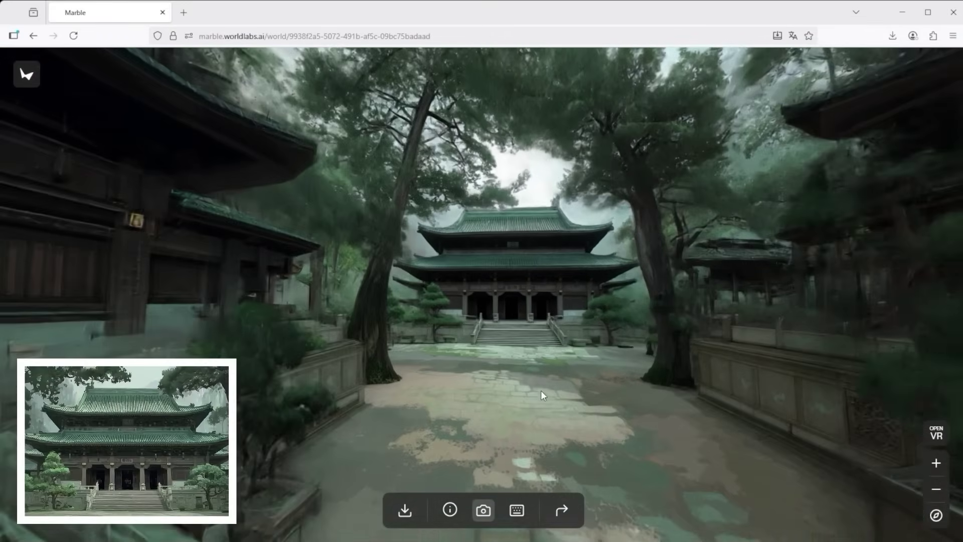
pyautogui.press('w')
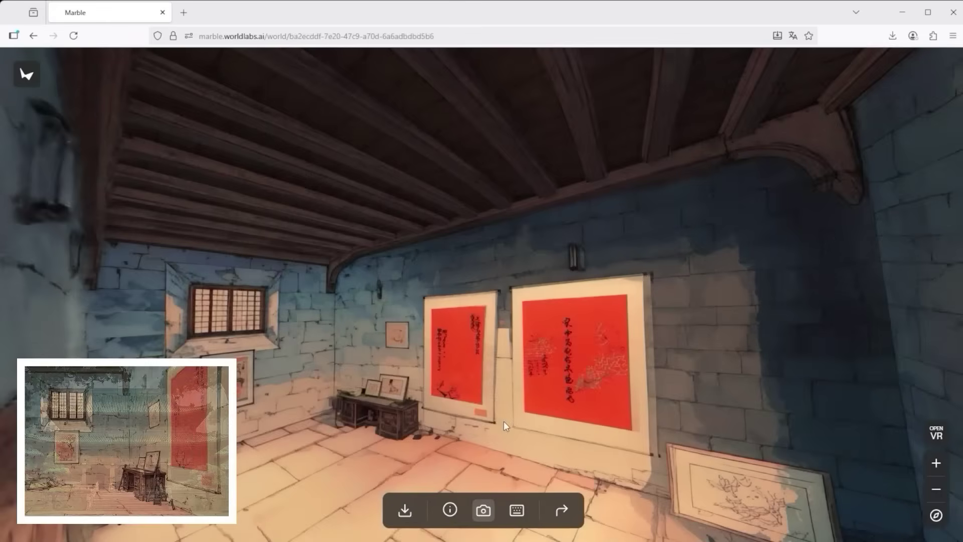
pyautogui.moveTo(504, 421)
pyautogui.mouseDown()
pyautogui.moveTo(493, 391)
pyautogui.moveTo(526, 453)
pyautogui.moveTo(535, 416)
pyautogui.moveTo(641, 384)
pyautogui.moveTo(484, 396)
pyautogui.moveTo(480, 366)
pyautogui.moveTo(381, 367)
pyautogui.moveTo(373, 337)
pyautogui.moveTo(322, 330)
pyautogui.moveTo(480, 318)
pyautogui.moveTo(460, 321)
pyautogui.moveTo(534, 331)
pyautogui.moveTo(360, 355)
pyautogui.moveTo(311, 377)
pyautogui.moveTo(373, 349)
pyautogui.moveTo(270, 341)
pyautogui.moveTo(477, 322)
pyautogui.moveTo(458, 323)
pyautogui.mouseUp()
pyautogui.press('w')
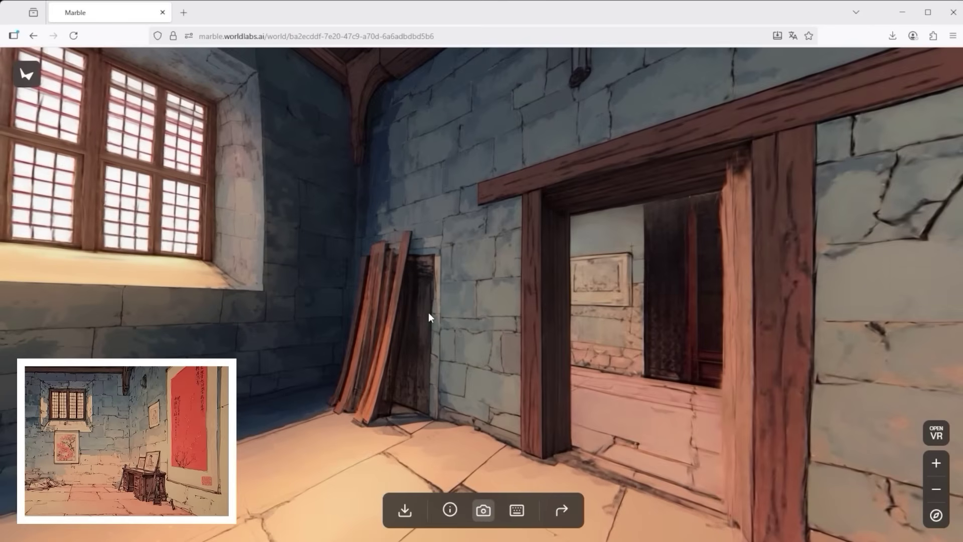
# Look up at the poster room's ceiling beams and the tunnel's pipes, then walk into the tunnel.
pyautogui.moveTo(465, 323); pyautogui.dragTo(460, 265)
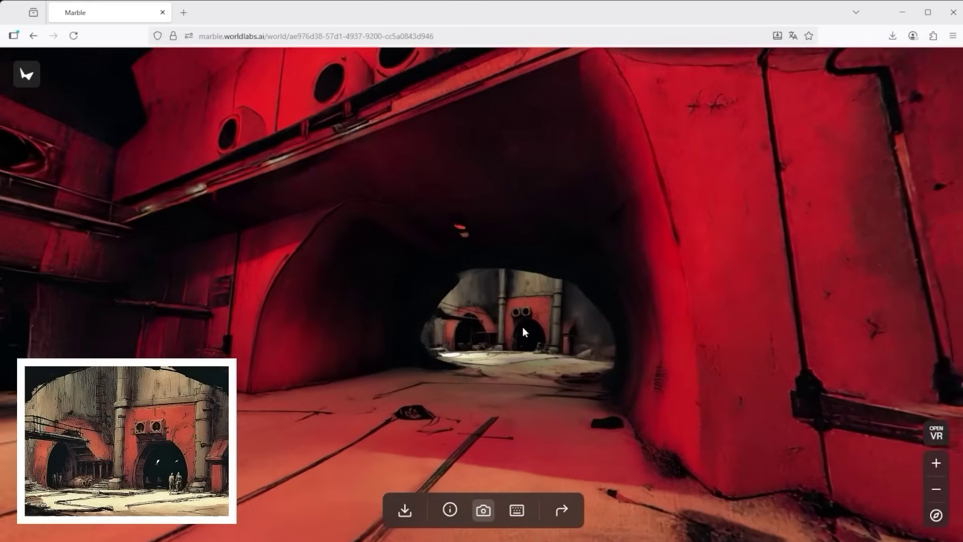
pyautogui.moveTo(522, 327); pyautogui.dragTo(884, 416)
pyautogui.press('w')
pyautogui.press('w')
pyautogui.press('w')
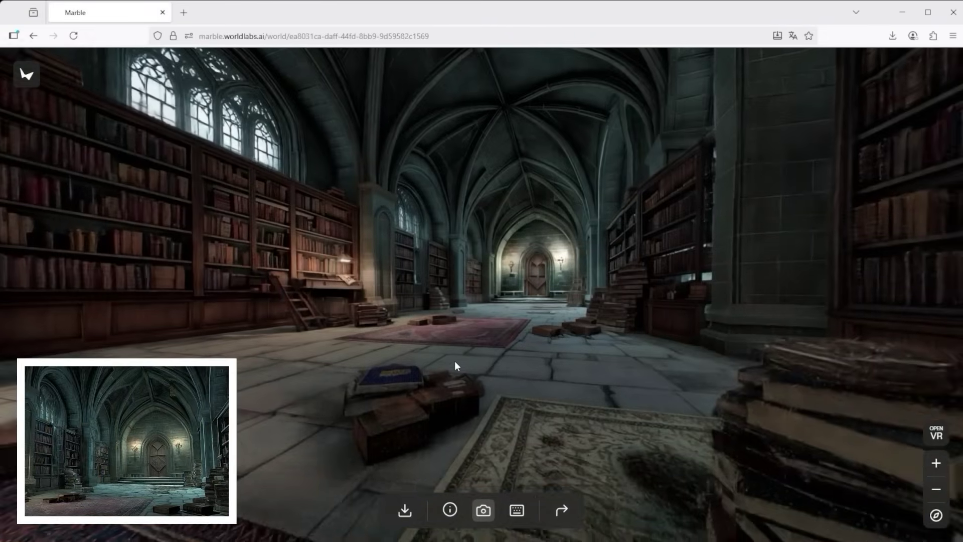
# Walk toward the library's far door, then cross the cabin hall past the fireplace toward the window.
pyautogui.press('w')
pyautogui.moveTo(458, 361); pyautogui.dragTo(384, 316)
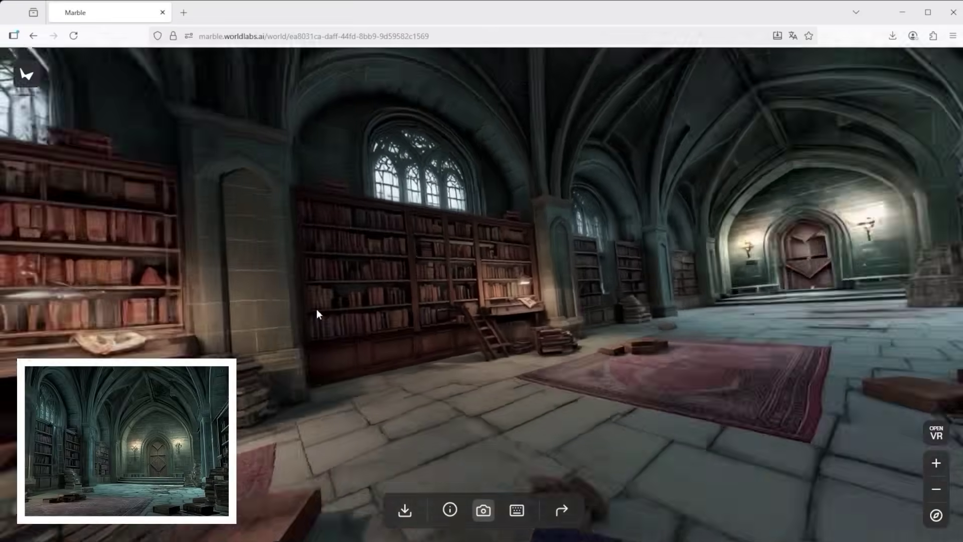
pyautogui.moveTo(317, 314); pyautogui.dragTo(378, 330)
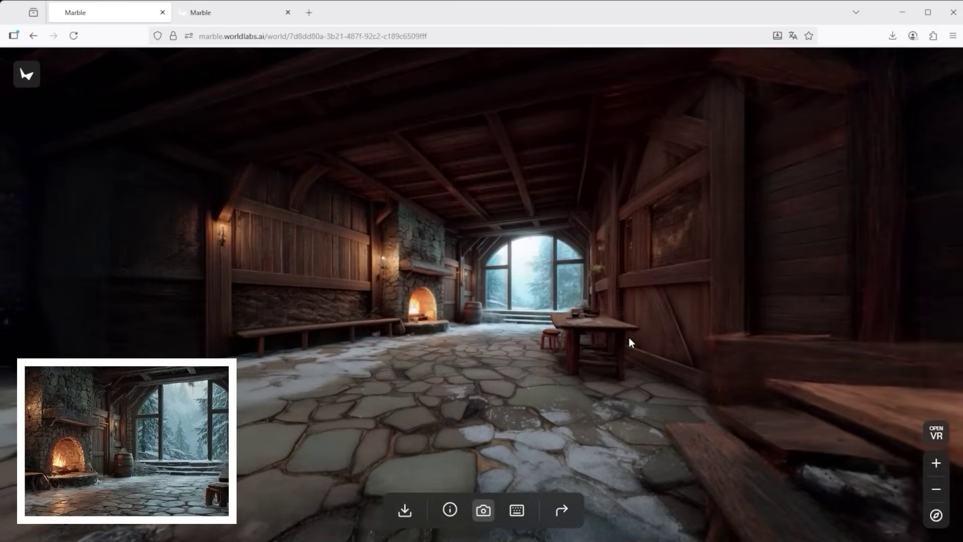
pyautogui.moveTo(629, 338); pyautogui.dragTo(520, 381)
pyautogui.press('a')
pyautogui.press('w')
pyautogui.press('w')
# In the second tab, explore the log-walled hall, raising the viewpoint near the fireplace and windows.
pyautogui.moveTo(637, 397)
pyautogui.mouseDown()
pyautogui.moveTo(646, 338)
pyautogui.moveTo(631, 392)
pyautogui.moveTo(646, 401)
pyautogui.moveTo(633, 413)
pyautogui.mouseUp()
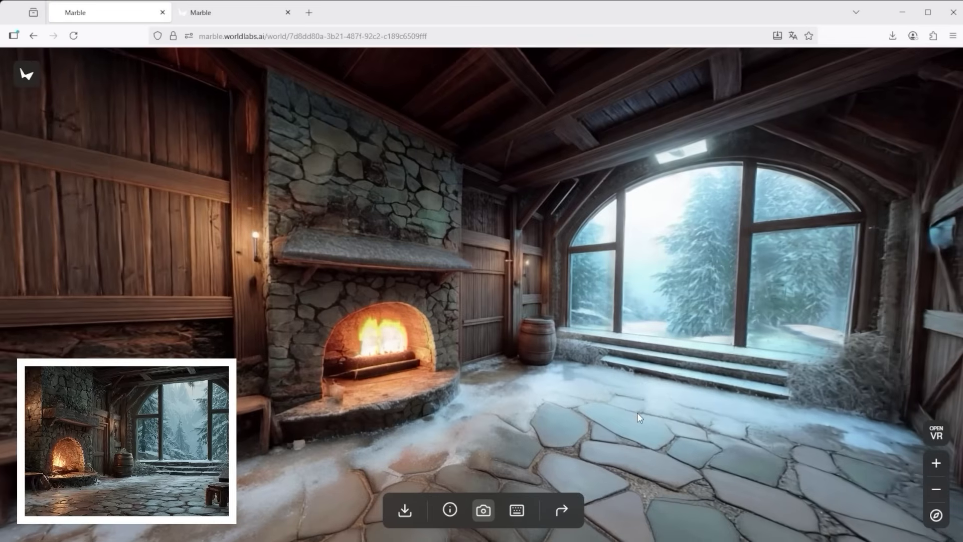
pyautogui.hotkey('ctrl', 'Tab')
pyautogui.press('w')
pyautogui.moveTo(626, 275); pyautogui.dragTo(466, 295)
pyautogui.press('d')
pyautogui.press('w')
pyautogui.press('e')
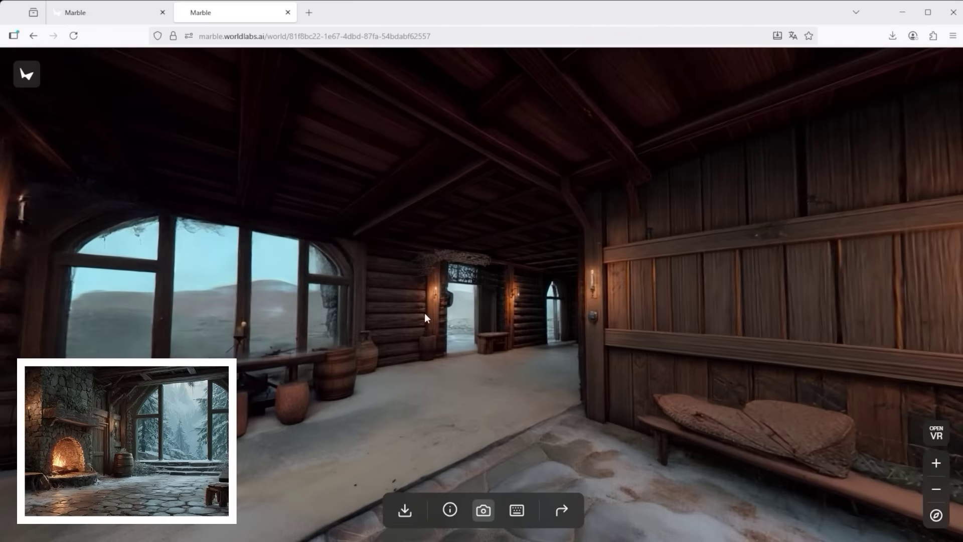
pyautogui.press('a')
pyautogui.moveTo(396, 338); pyautogui.dragTo(491, 336)
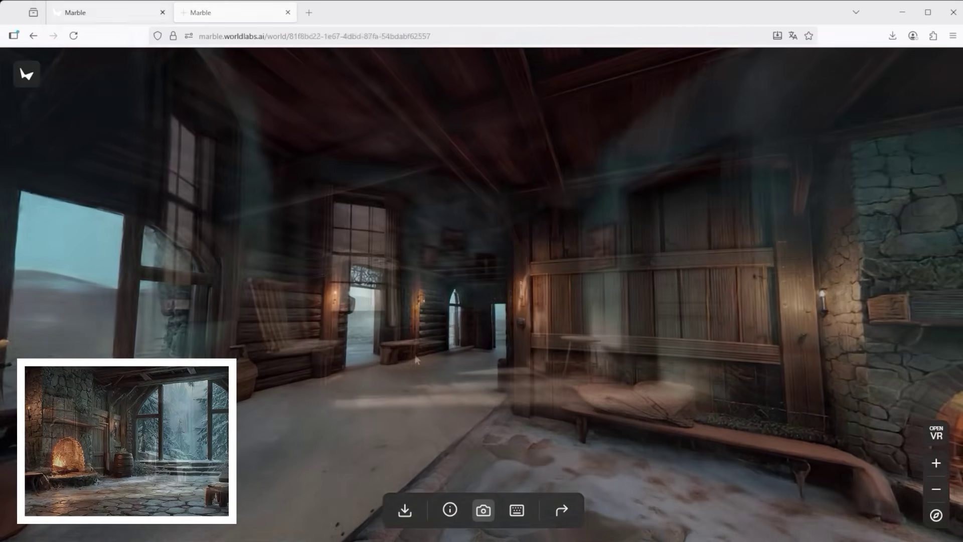
# Look around the teal room, lowering the viewpoint and backing up to reveal the second stool.
pyautogui.moveTo(416, 356); pyautogui.dragTo(499, 363)
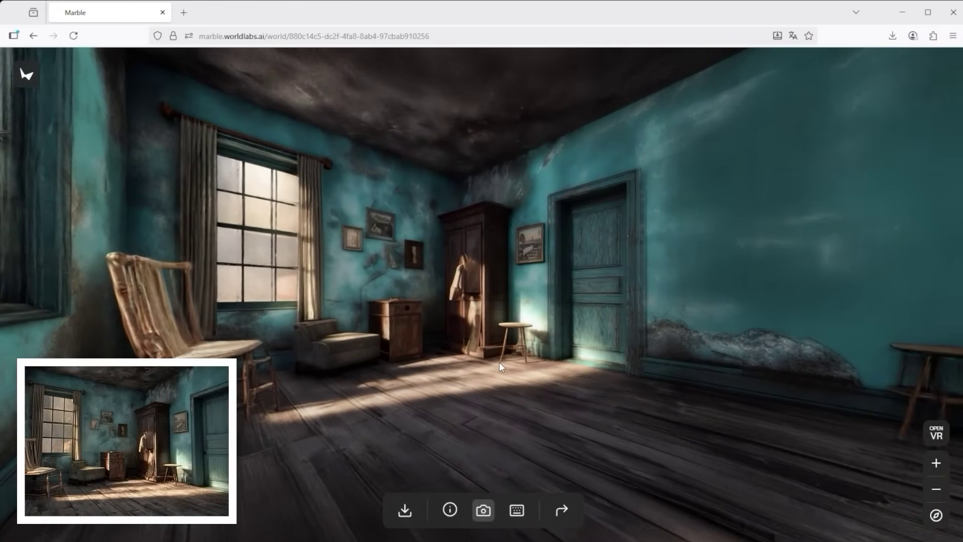
pyautogui.press('q')
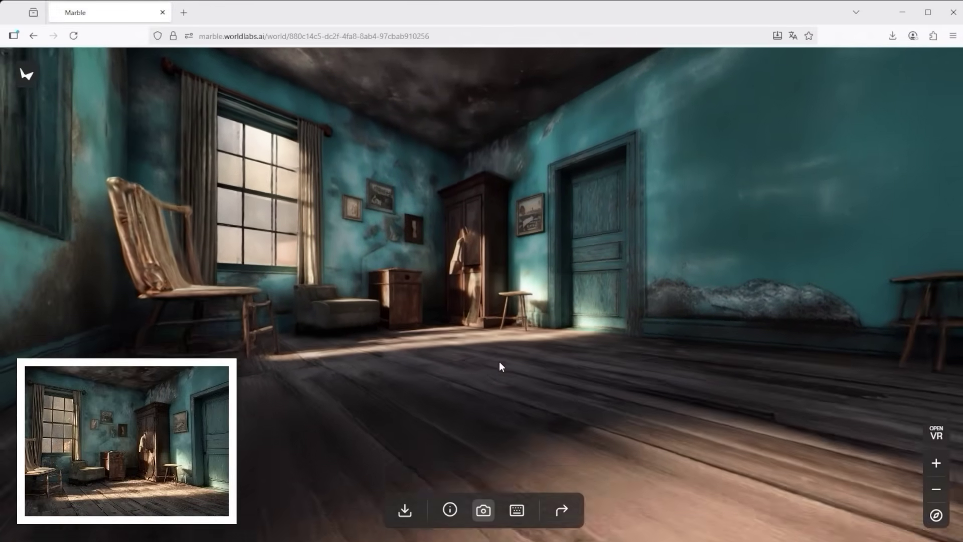
pyautogui.press('s')
pyautogui.moveTo(499, 361); pyautogui.dragTo(543, 340)
pyautogui.press('s')
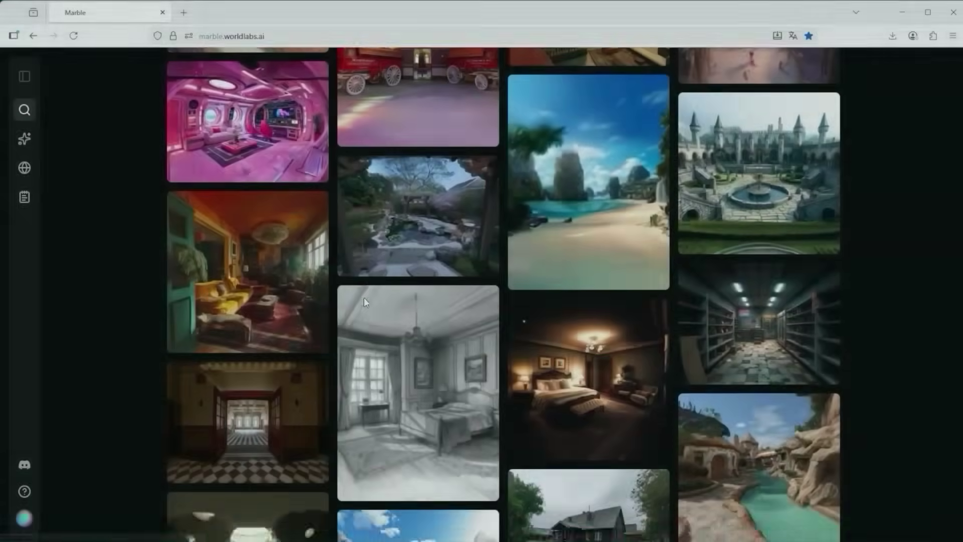
# Open the white-room world from the gallery and walk through its adjoining rooms and doorway.
pyautogui.scroll(-7, 364, 301)
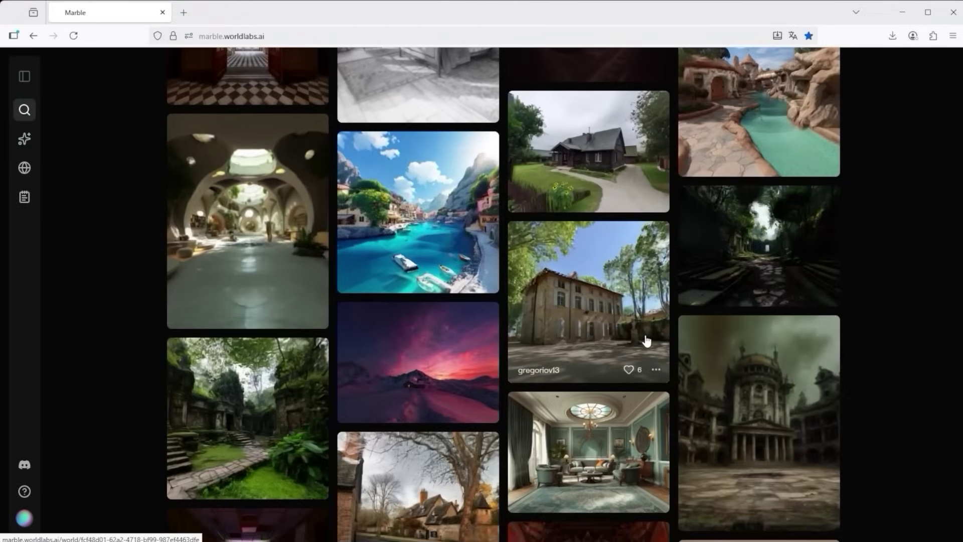
pyautogui.click(645, 340)
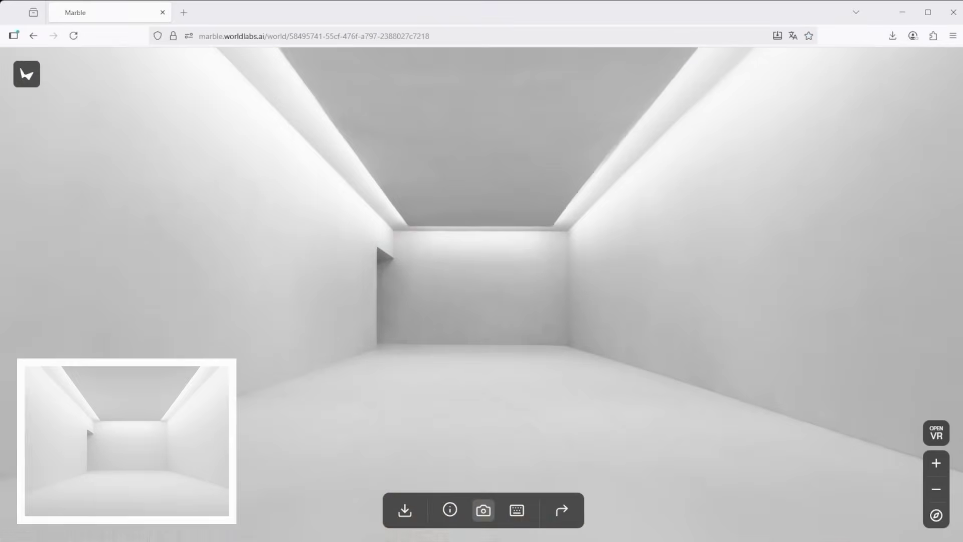
pyautogui.moveTo(504, 380); pyautogui.dragTo(738, 387)
pyautogui.moveTo(525, 354); pyautogui.dragTo(394, 447)
pyautogui.press('s')
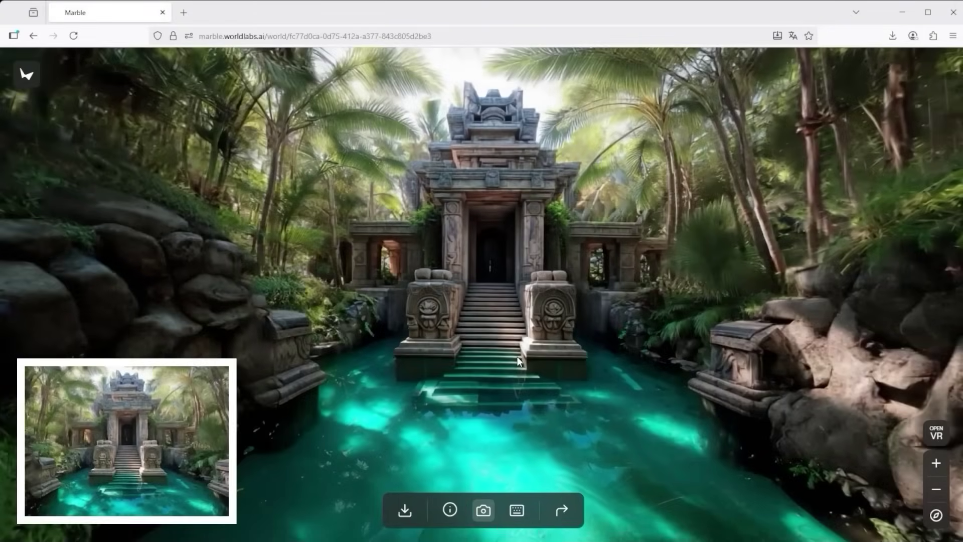
# Turn and glide over the water toward the jungle temple, then approach the bookshelf alcove.
pyautogui.moveTo(519, 360); pyautogui.dragTo(449, 358)
pyautogui.press('w')
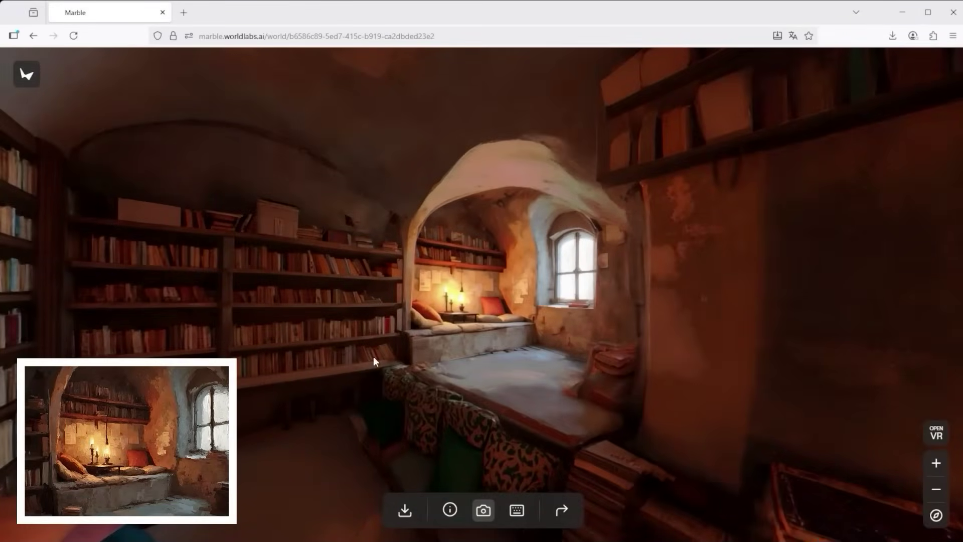
pyautogui.moveTo(374, 357); pyautogui.dragTo(422, 322)
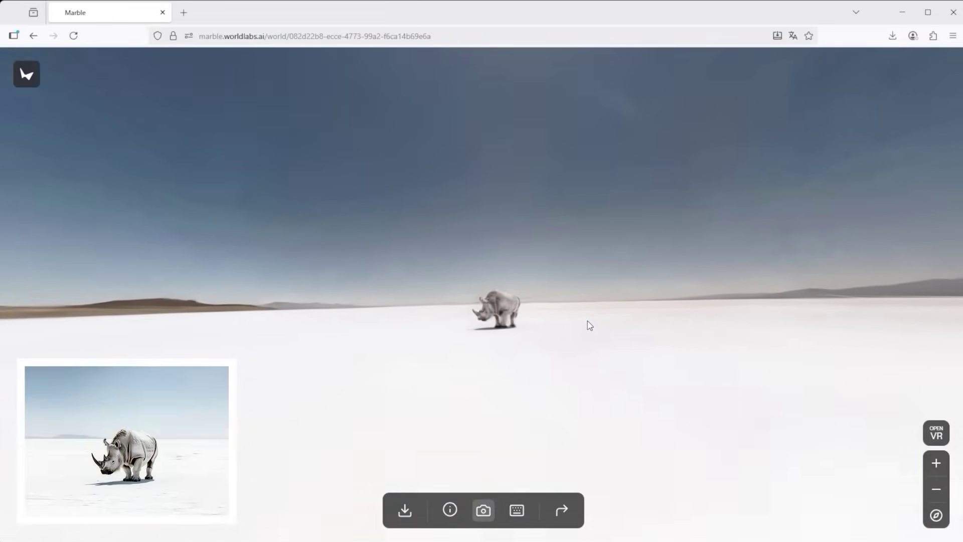
# Approach the rhino on the salt flat while turning, then circle sideways around it.
pyautogui.press('w')
pyautogui.moveTo(520, 327); pyautogui.dragTo(1, 341)
pyautogui.press('d')
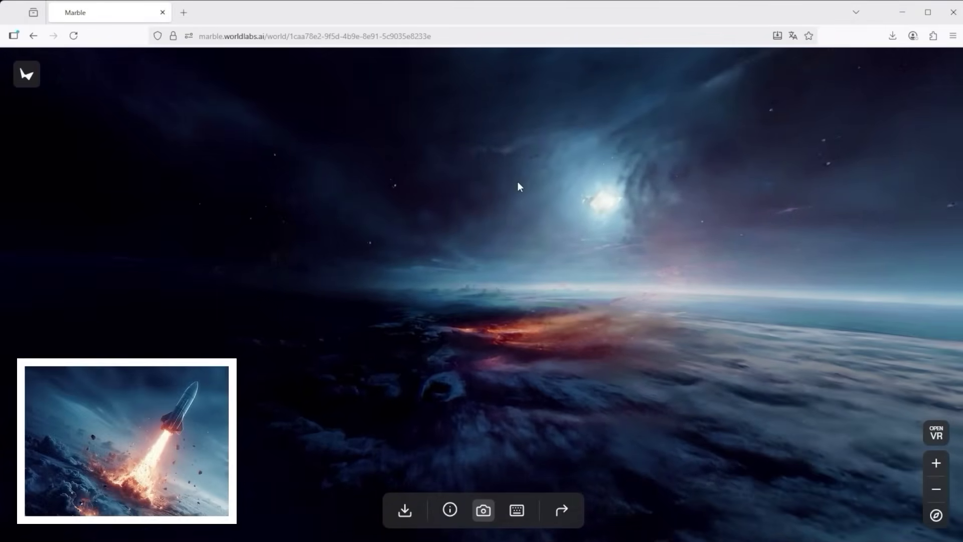
# Look around the space scene, then swing the view across the stormy-plain riders.
pyautogui.moveTo(519, 183); pyautogui.dragTo(473, 310)
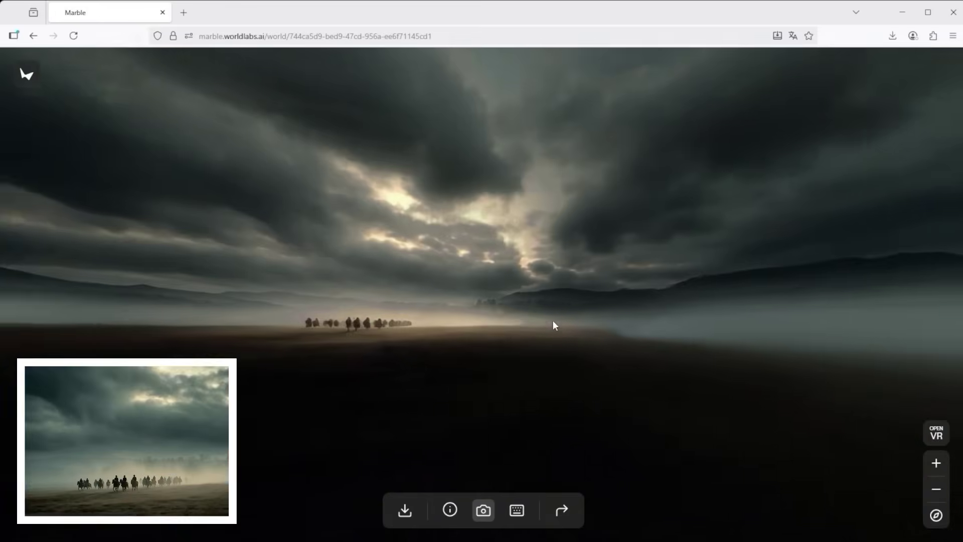
pyautogui.moveTo(554, 325); pyautogui.dragTo(474, 369)
# Glide toward the riders, pull far back, tilt up to the clouds and take a snapshot.
pyautogui.press('w')
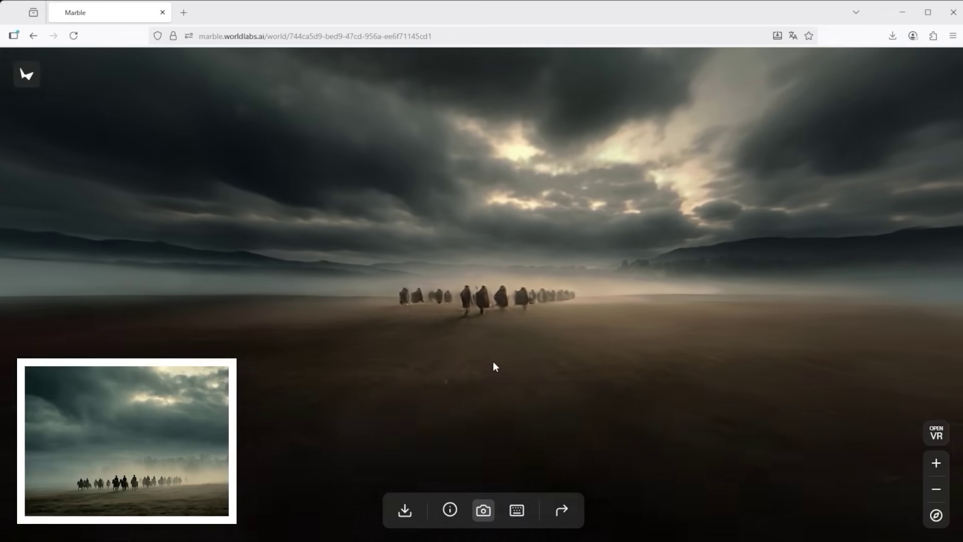
pyautogui.scroll(-5, 494, 362)
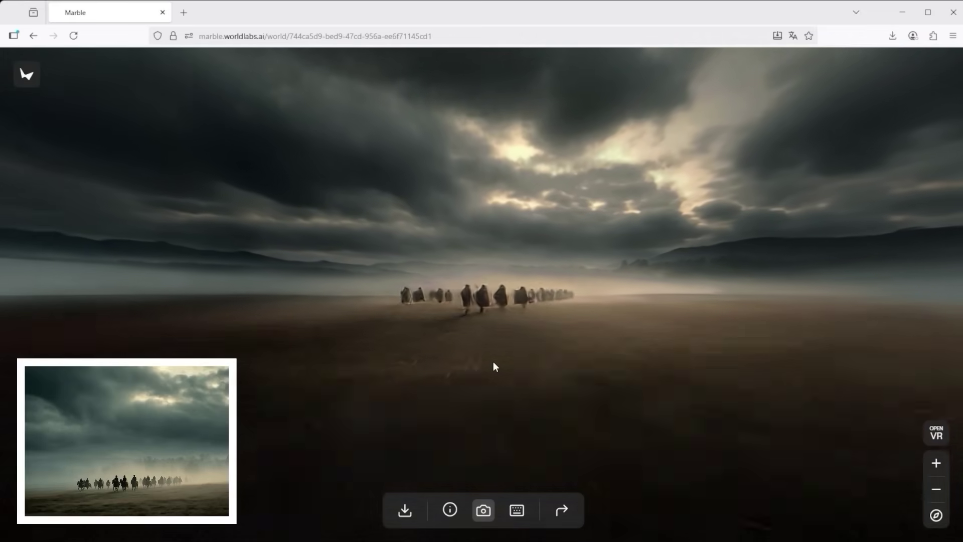
pyautogui.scroll(-5, 493, 362)
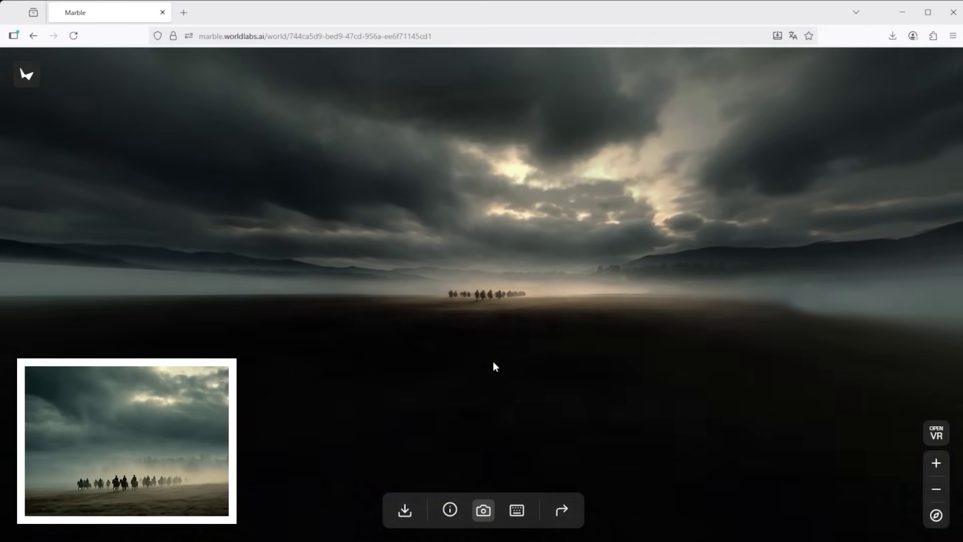
pyautogui.scroll(-3, 493, 362)
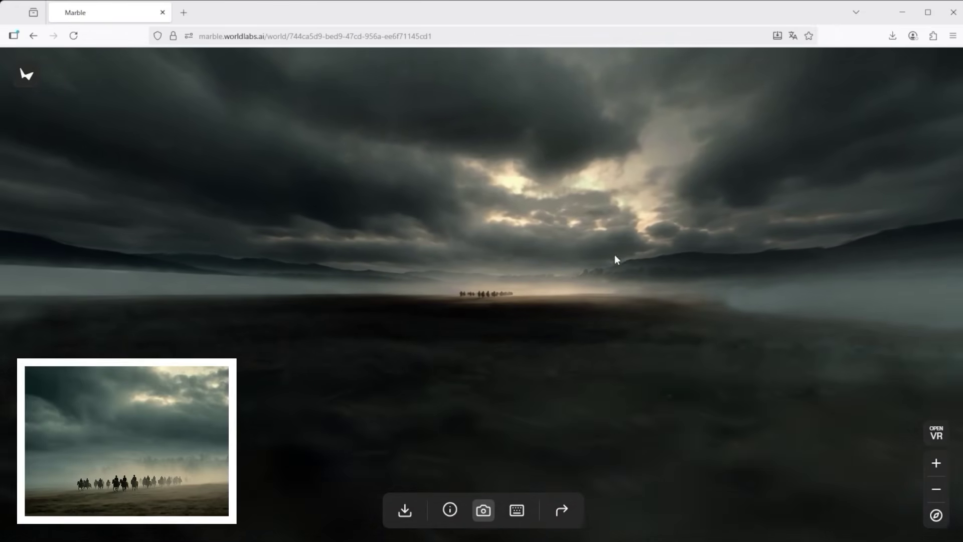
pyautogui.moveTo(489, 402); pyautogui.dragTo(490, 377)
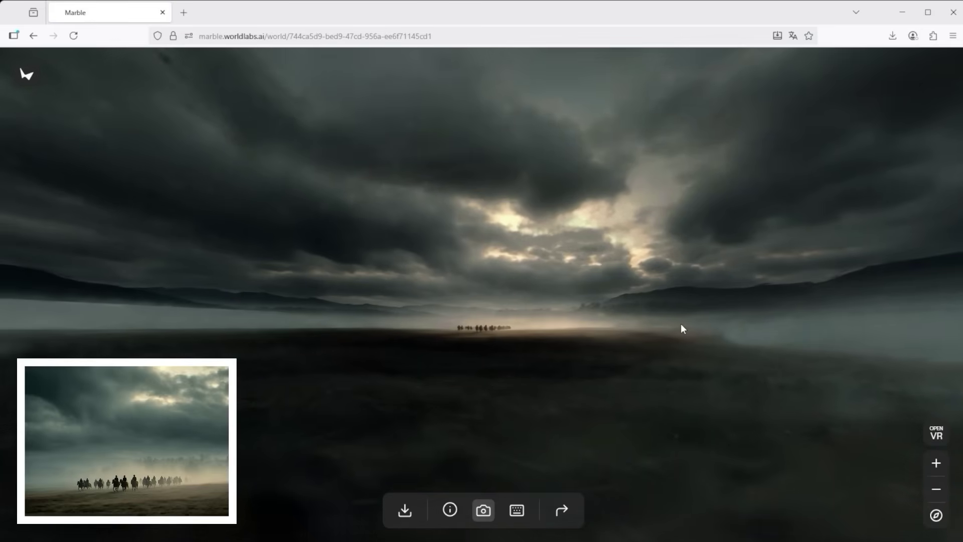
pyautogui.click(484, 511)
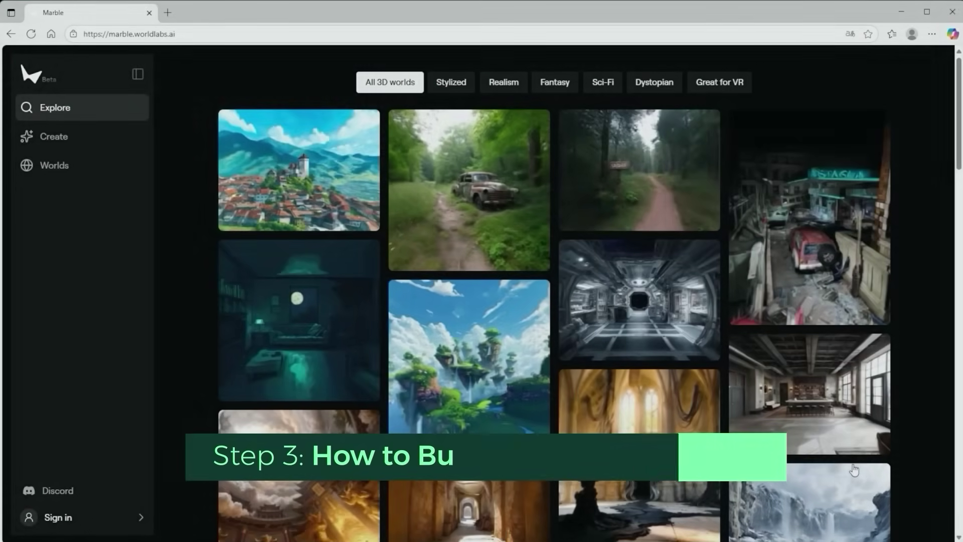
pyautogui.scroll(-2, 854, 471)
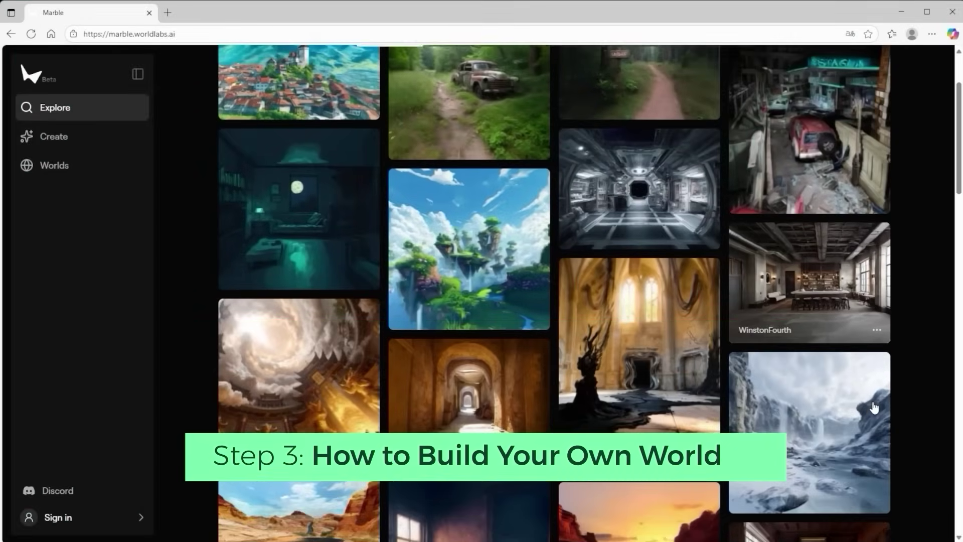
pyautogui.scroll(-9, 875, 408)
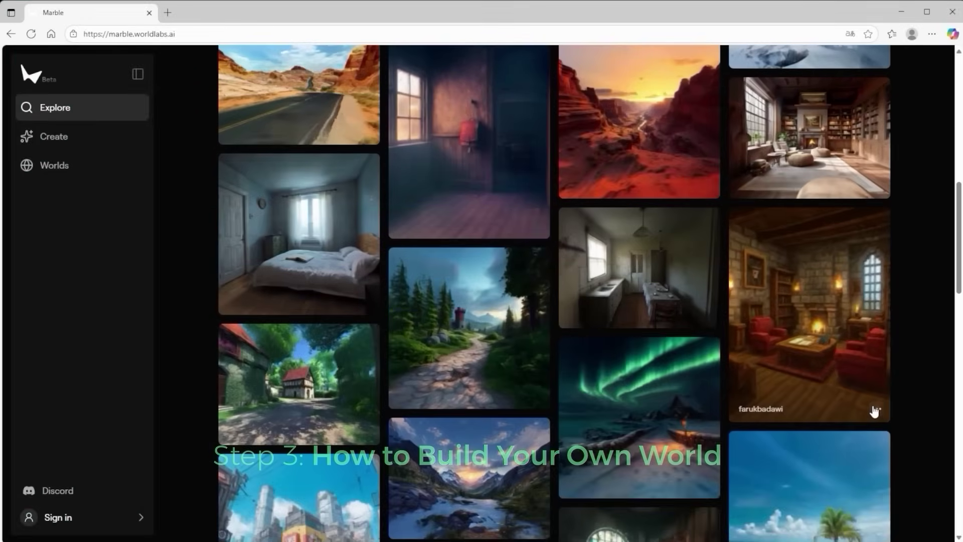
pyautogui.scroll(-5, 875, 411)
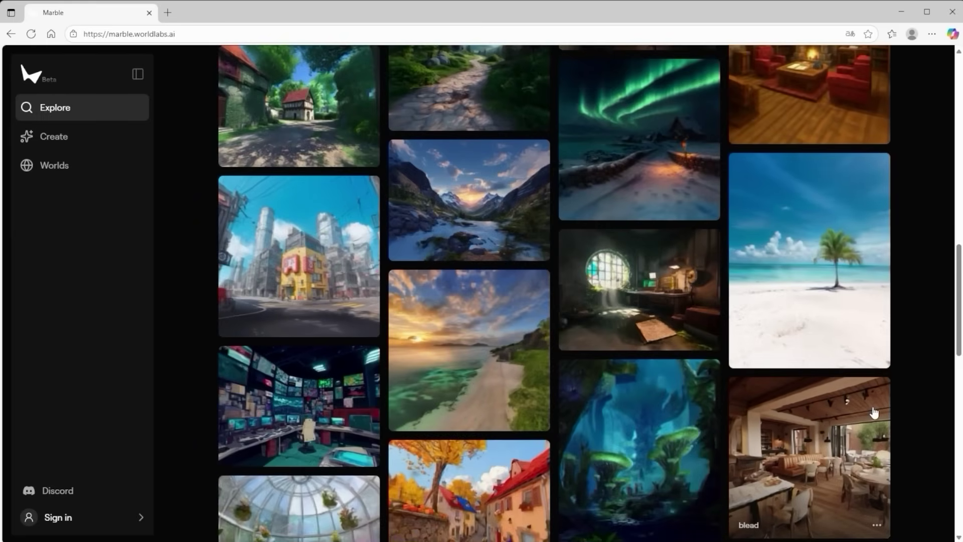
pyautogui.scroll(10, 875, 410)
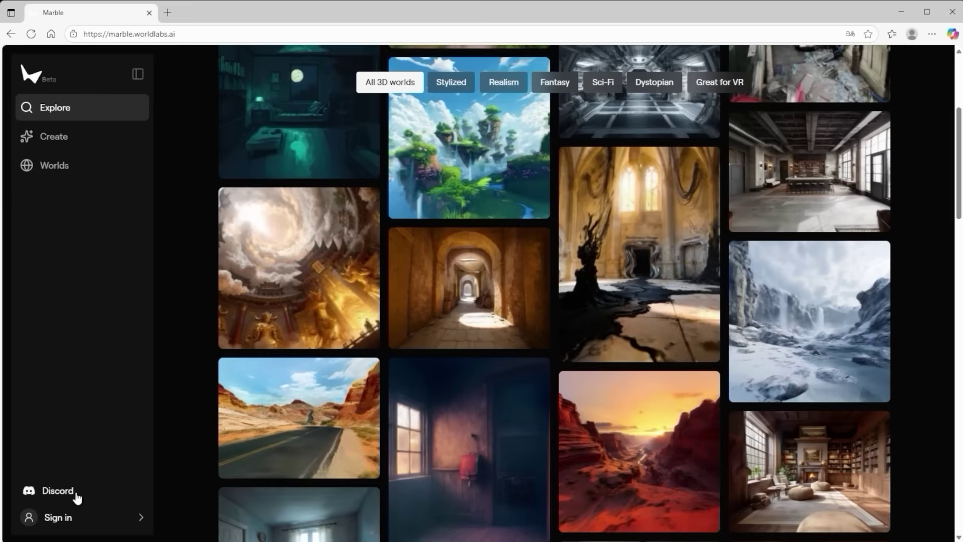
pyautogui.click(58, 517)
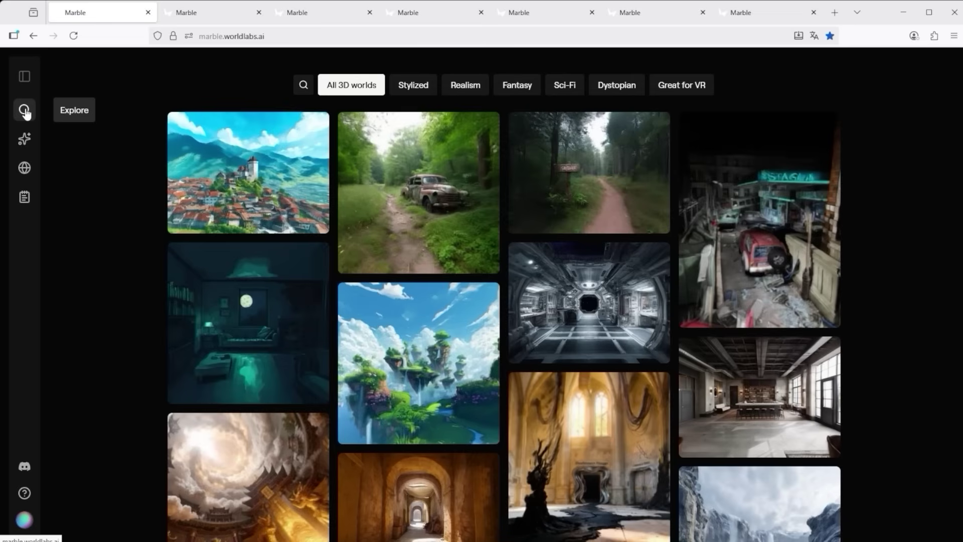
# Filter the gallery to Stylized, then Realism worlds, and go to the Create page.
pyautogui.click(430, 87)
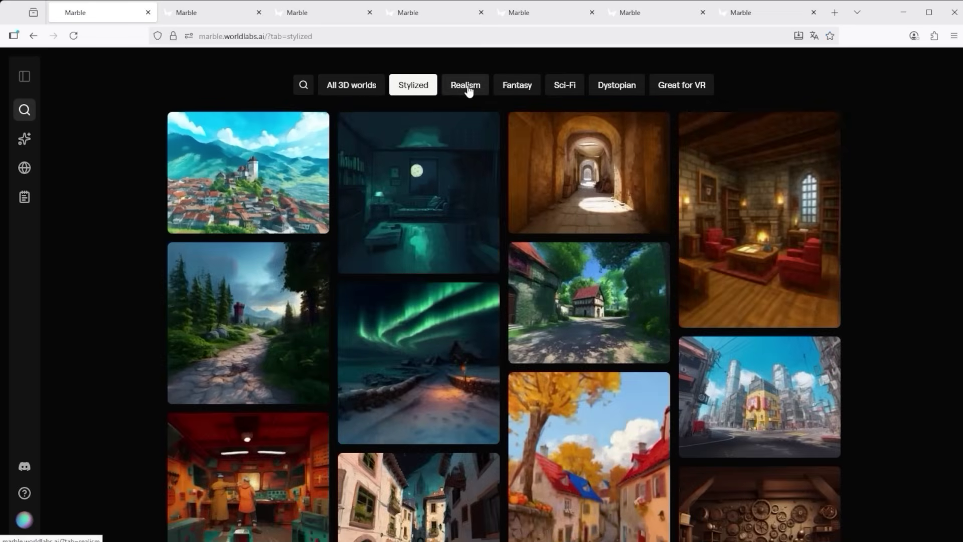
pyautogui.click(468, 91)
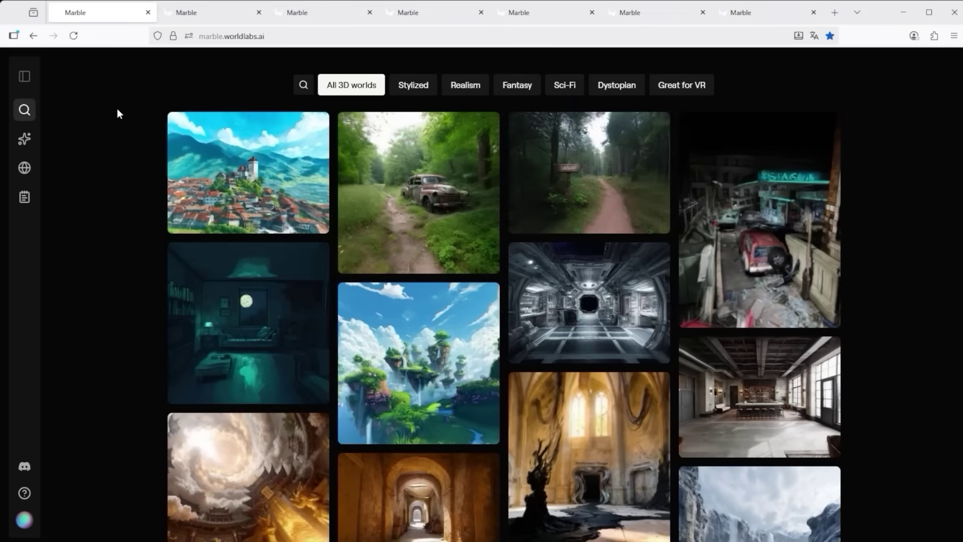
pyautogui.click(25, 142)
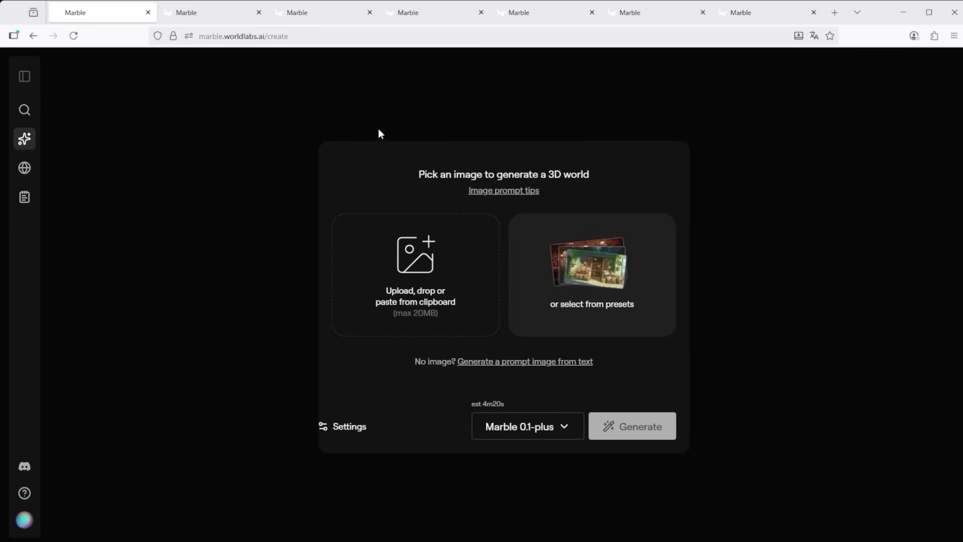
# Check the image tips, switch to text generation, and paste 'An empty command deck in an alien spaceship.'.
pyautogui.click(526, 192)
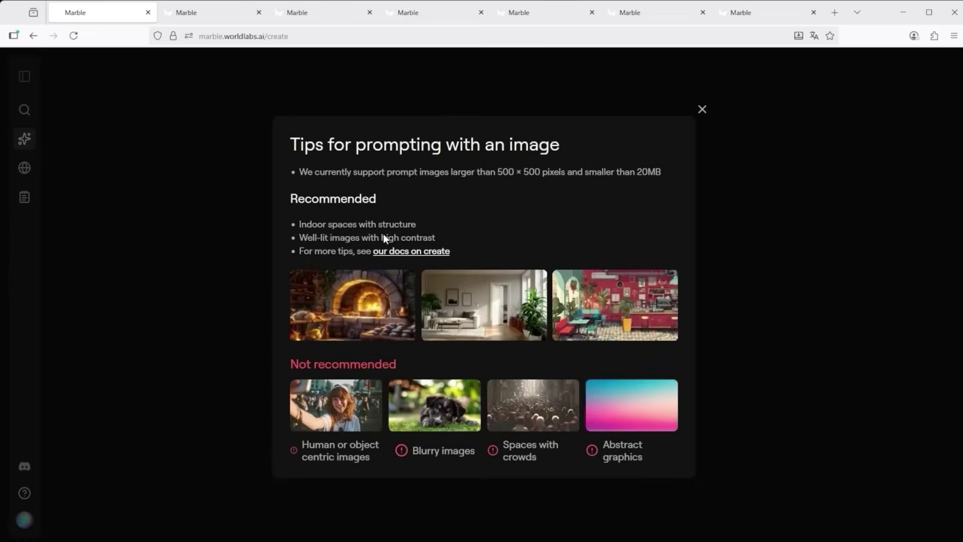
pyautogui.click(702, 110)
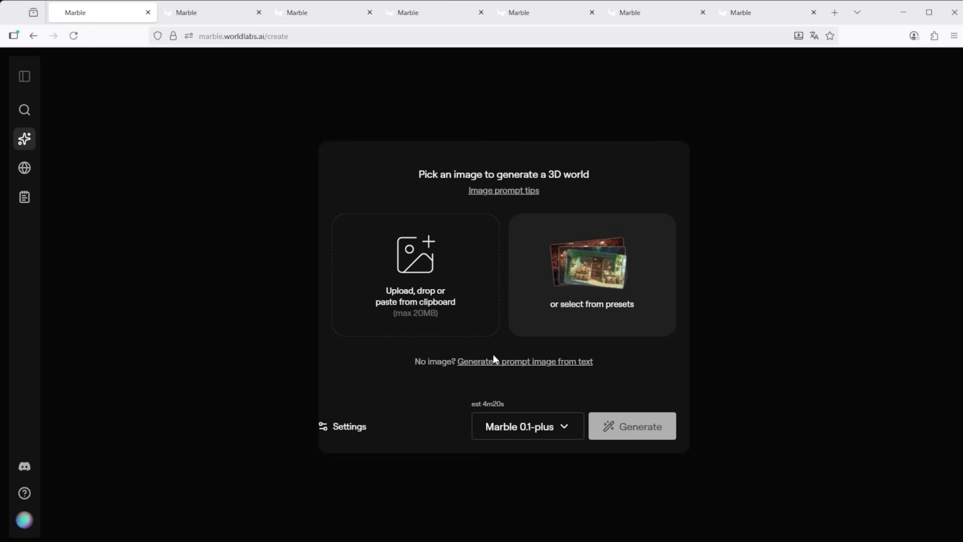
pyautogui.click(521, 362)
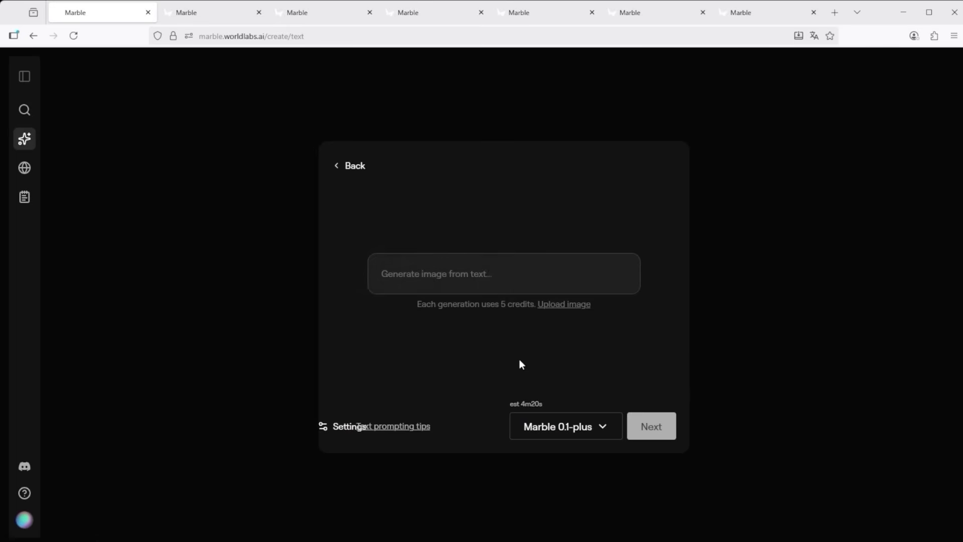
pyautogui.click(441, 283)
pyautogui.write('An empty command deck in an alien spaceship.')
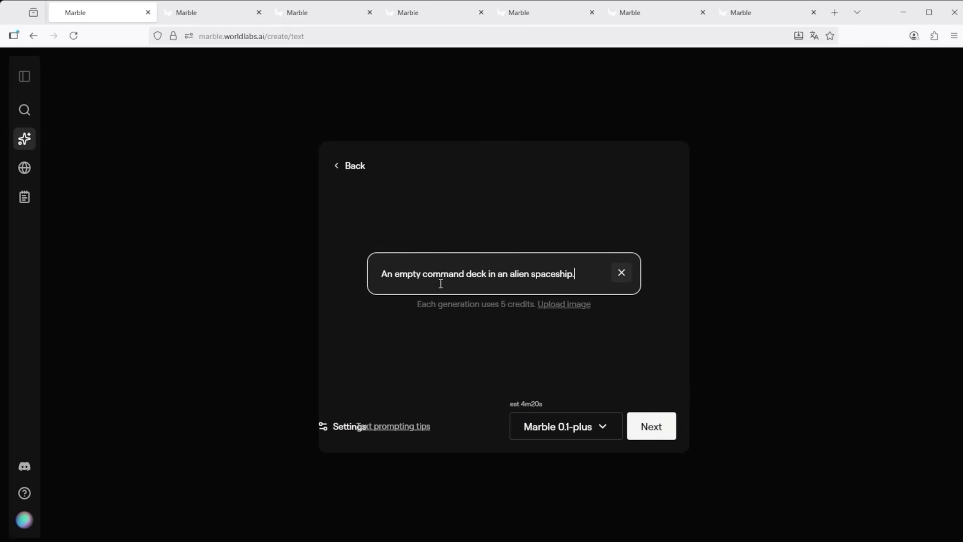
pyautogui.click(720, 307)
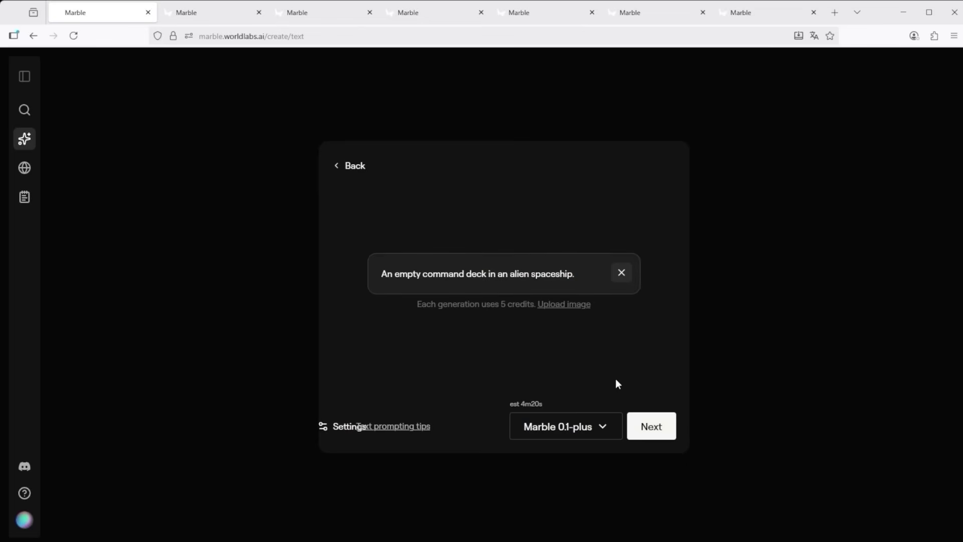
# Try the generation settings, ending with 4 outputs per prompt, public mode off and advanced prompting on.
pyautogui.click(344, 427)
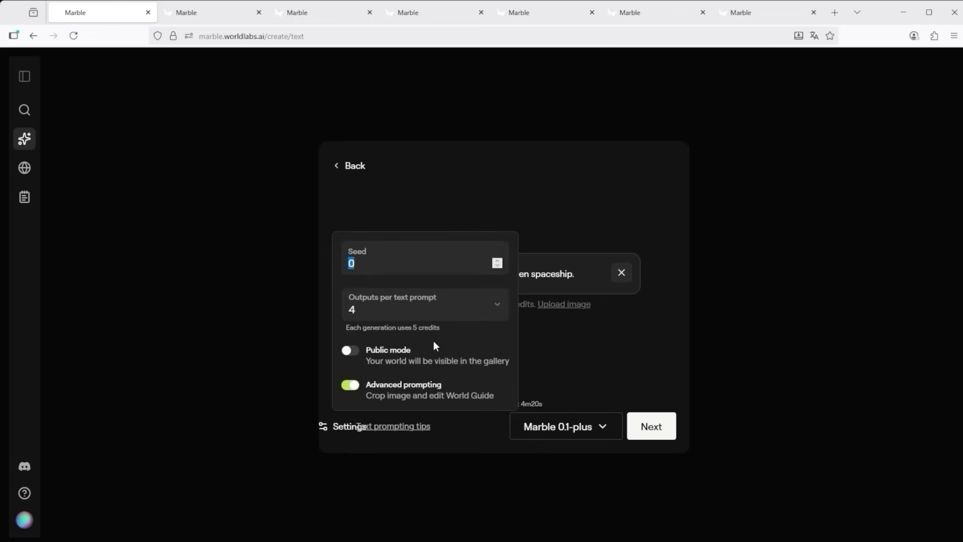
pyautogui.click(439, 315)
pyautogui.click(390, 341)
pyautogui.click(392, 314)
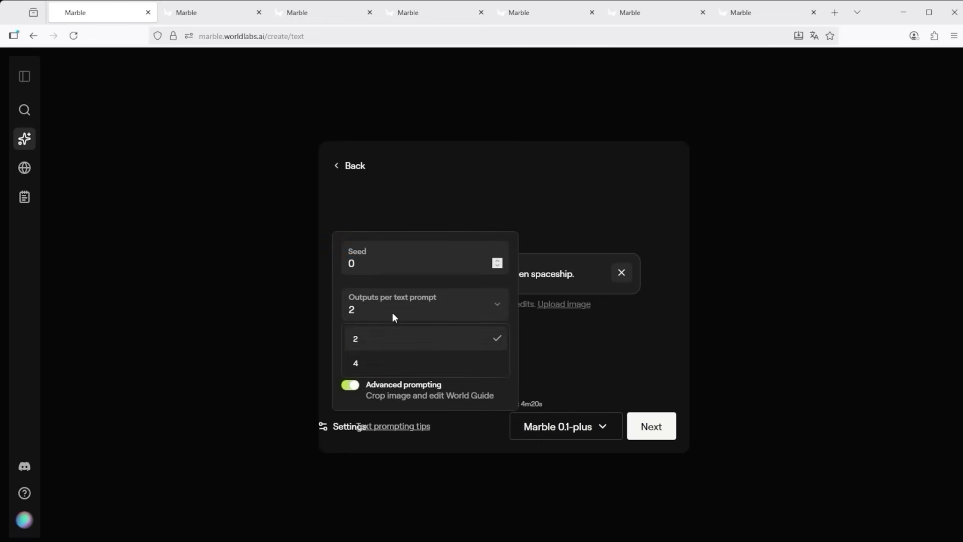
pyautogui.click(382, 362)
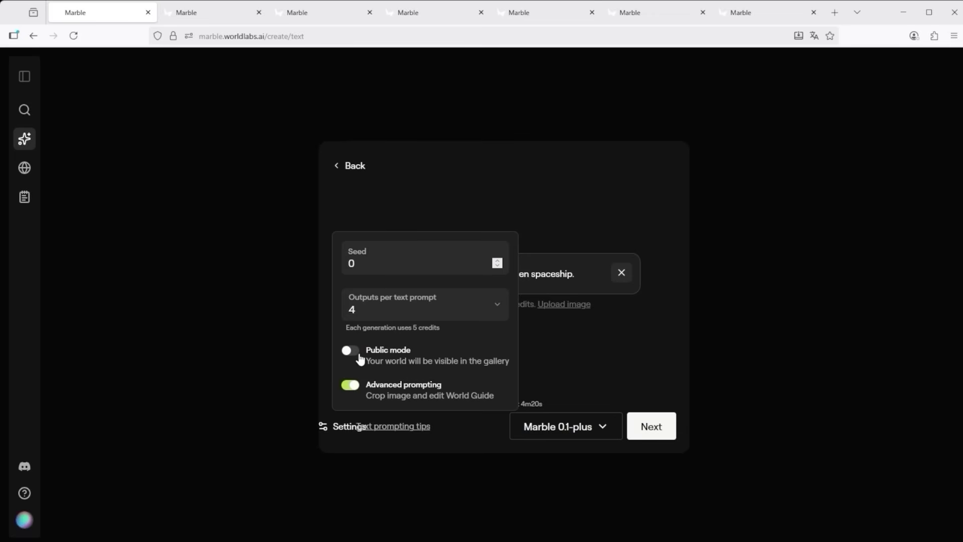
pyautogui.click(352, 351)
pyautogui.click(353, 351)
pyautogui.click(351, 386)
pyautogui.click(353, 388)
# Close the generation settings and glance at the text prompting tips.
pyautogui.click(577, 353)
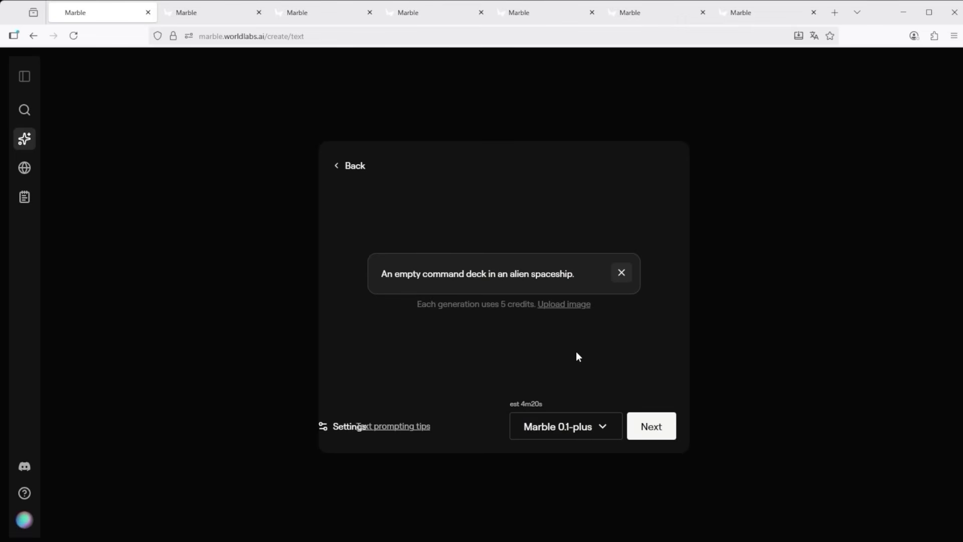
pyautogui.click(416, 427)
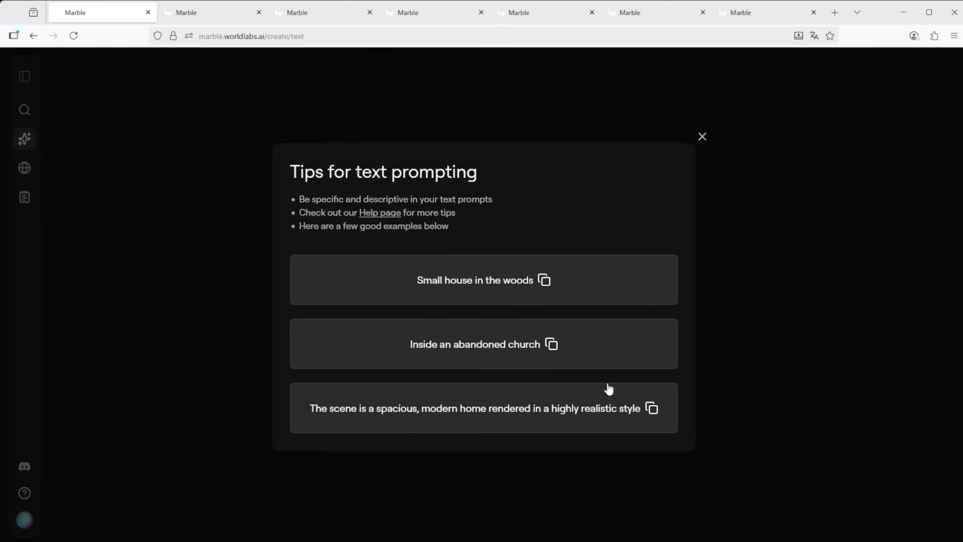
pyautogui.click(703, 139)
# Select the spaceship prompt text, then highlight the word 'empty' in it.
pyautogui.moveTo(575, 273); pyautogui.dragTo(541, 274)
pyautogui.moveTo(462, 269); pyautogui.dragTo(371, 310)
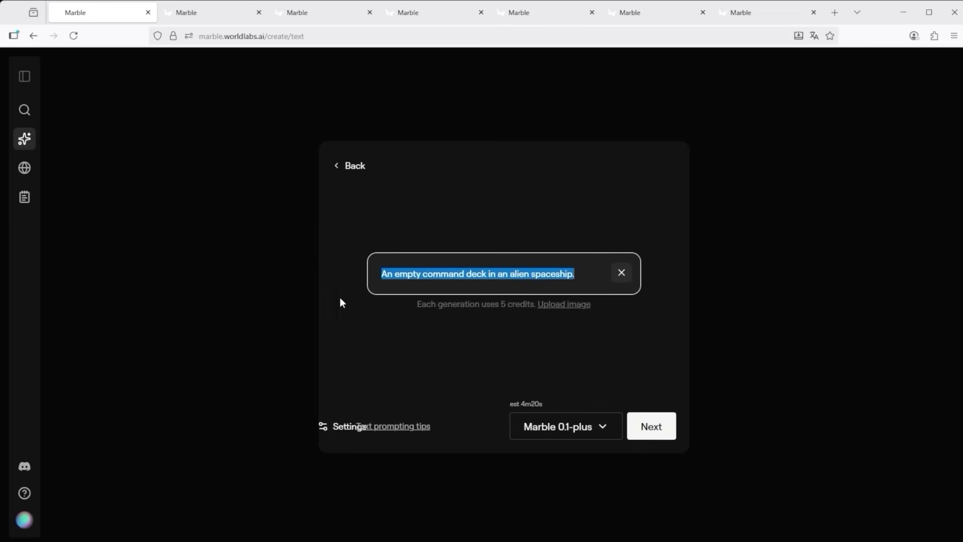
pyautogui.click(430, 345)
pyautogui.moveTo(419, 271); pyautogui.dragTo(404, 273)
pyautogui.doubleClick(408, 274)
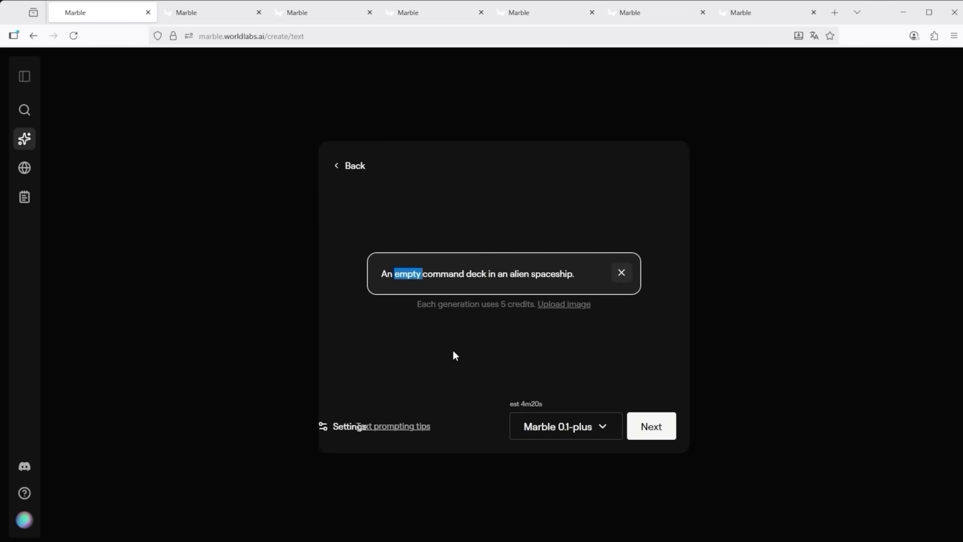
pyautogui.click(506, 346)
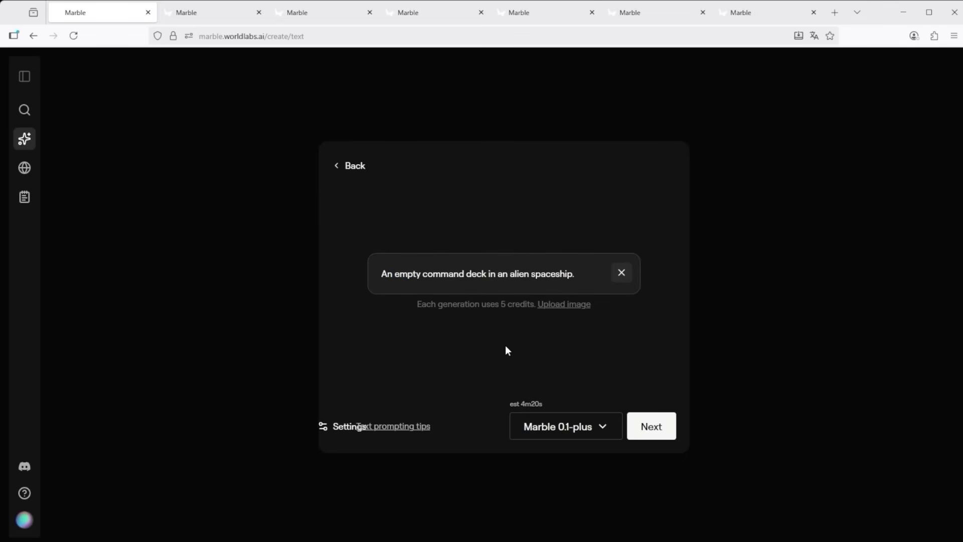
pyautogui.click(600, 425)
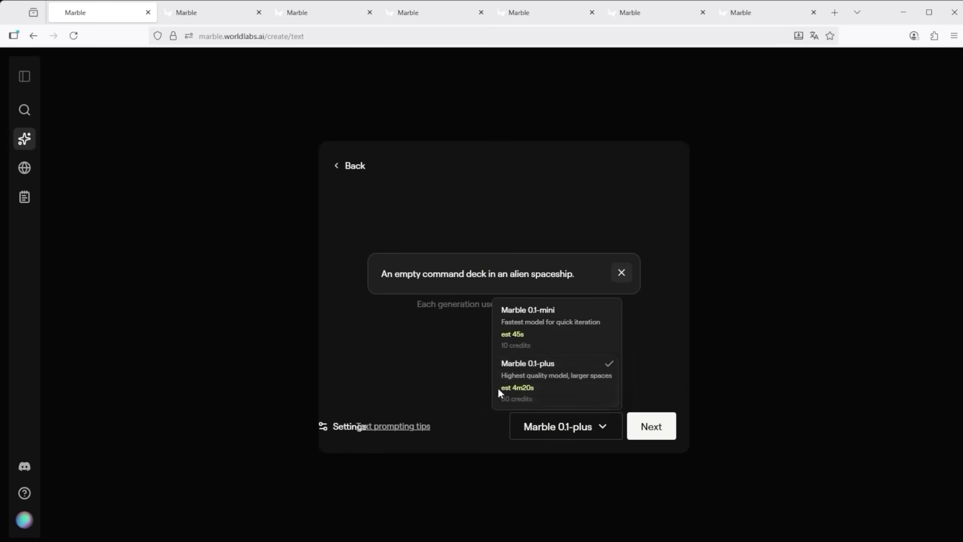
pyautogui.click(548, 322)
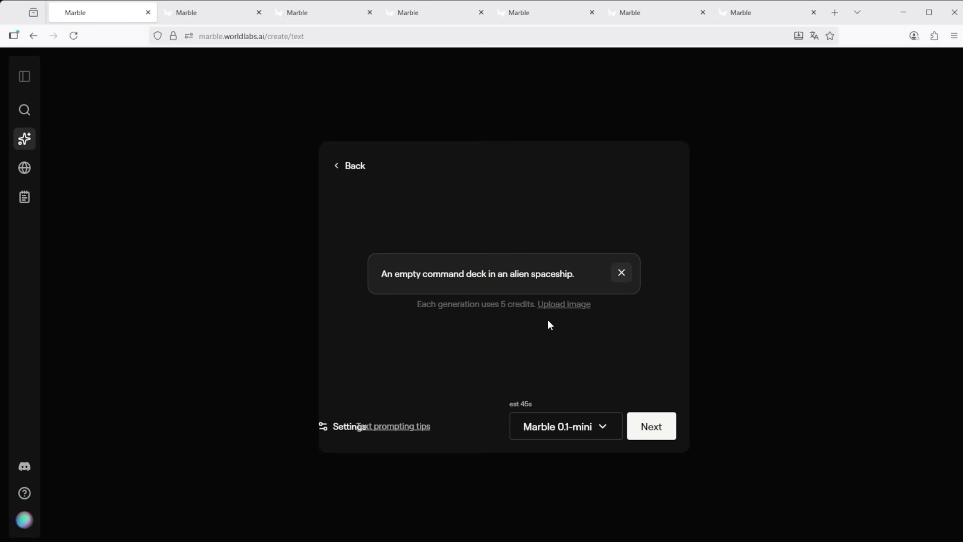
pyautogui.click(602, 426)
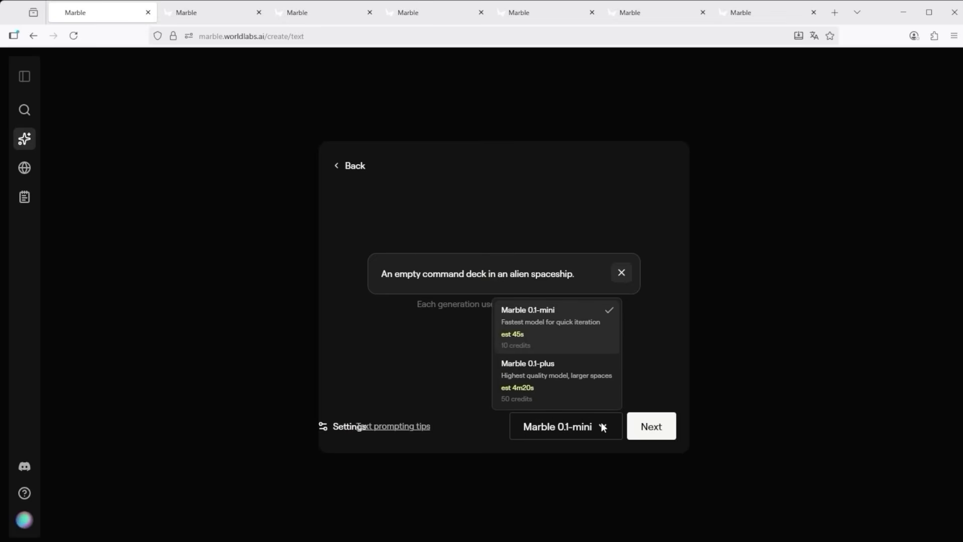
pyautogui.click(569, 377)
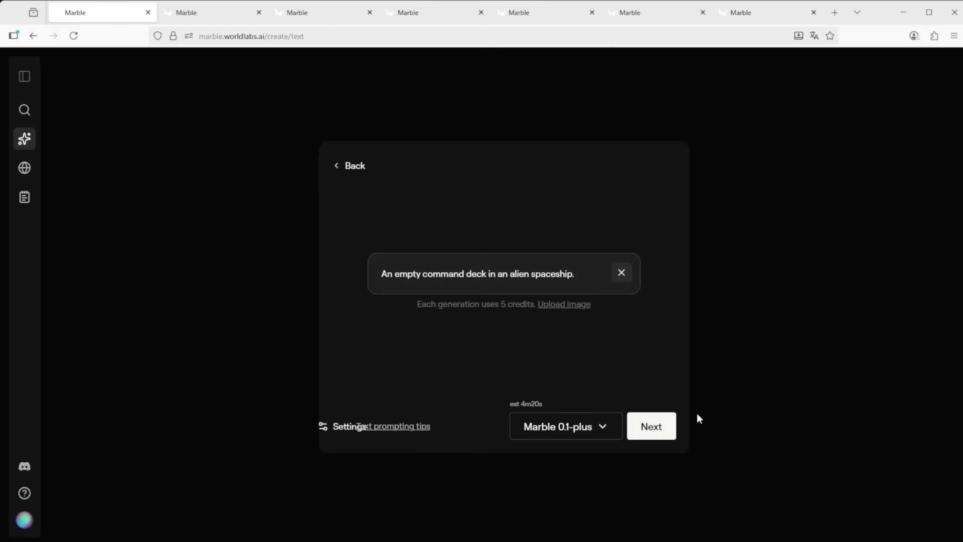
# Generate four spaceship command deck images from the prompt and pick the bottom-right one.
pyautogui.click(650, 426)
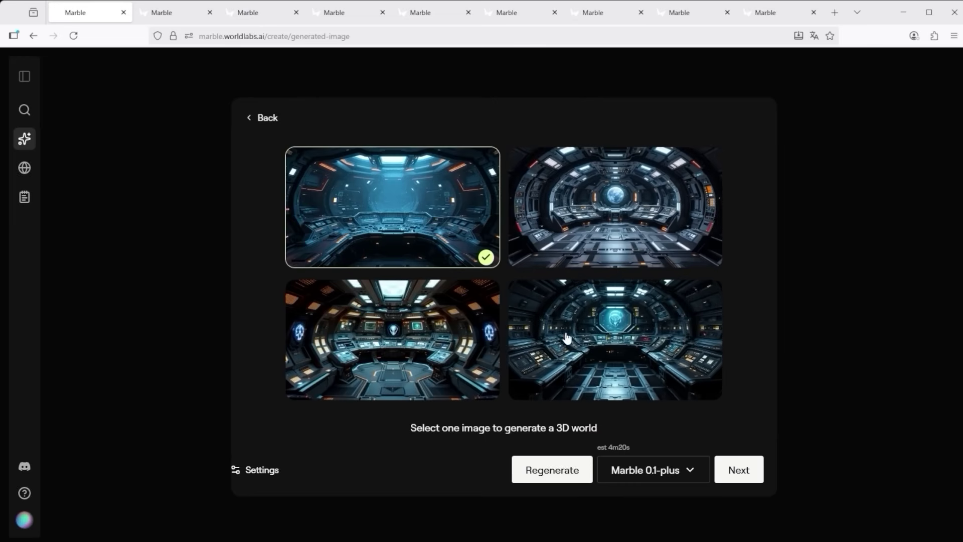
pyautogui.click(611, 351)
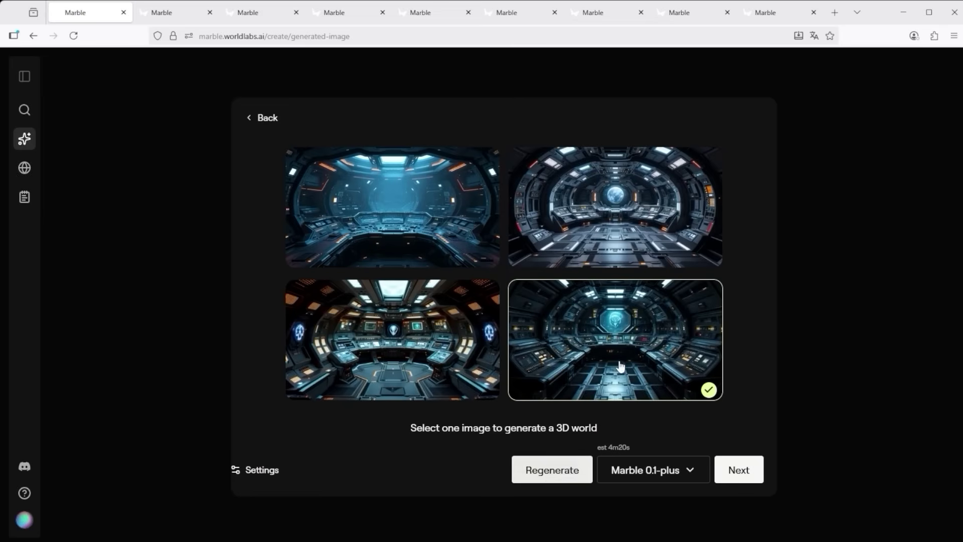
# Reselect the bottom-right spaceship image and advance to the crop step.
pyautogui.click(741, 472)
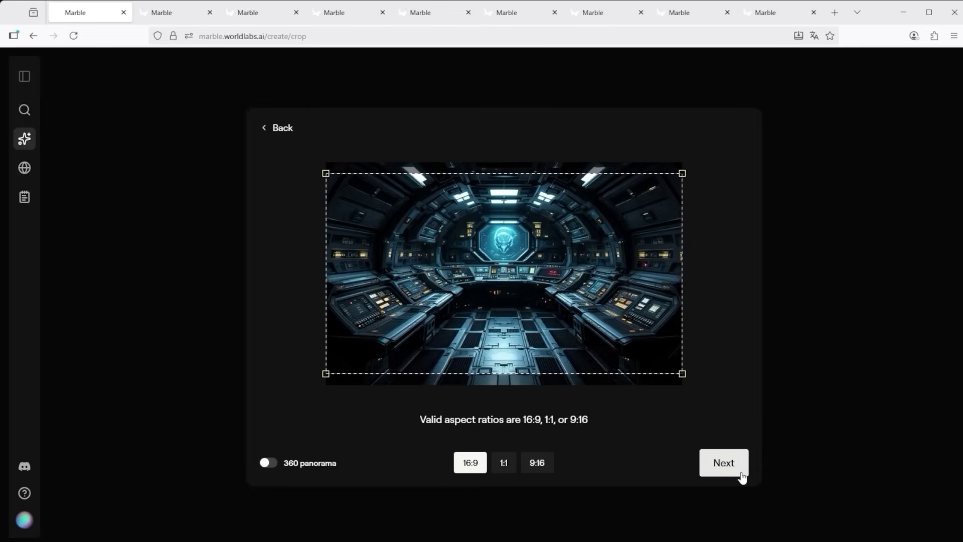
pyautogui.click(279, 127)
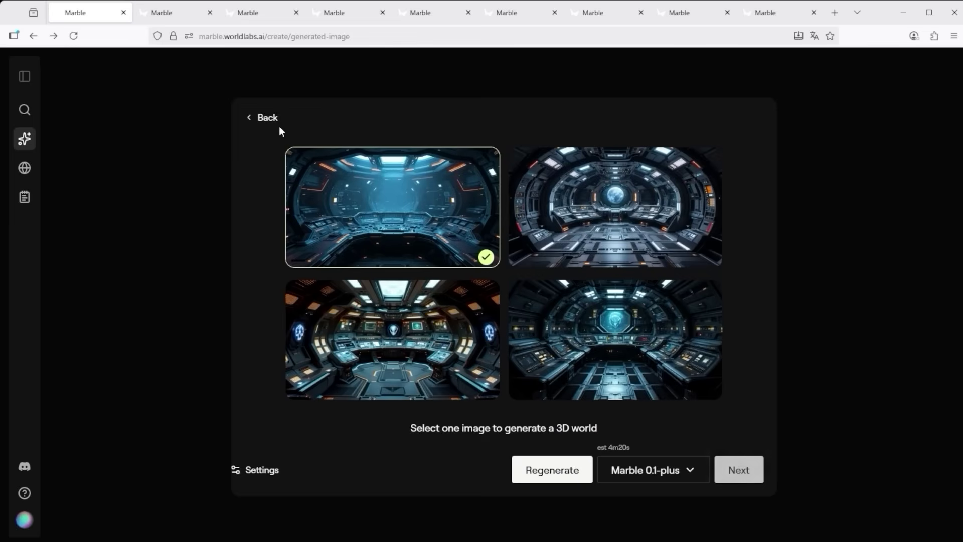
pyautogui.click(637, 344)
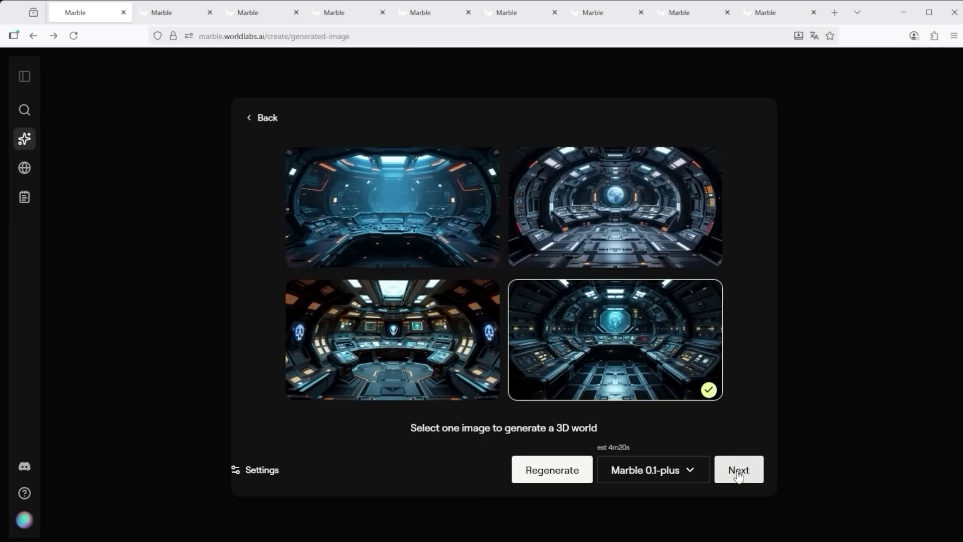
pyautogui.click(738, 474)
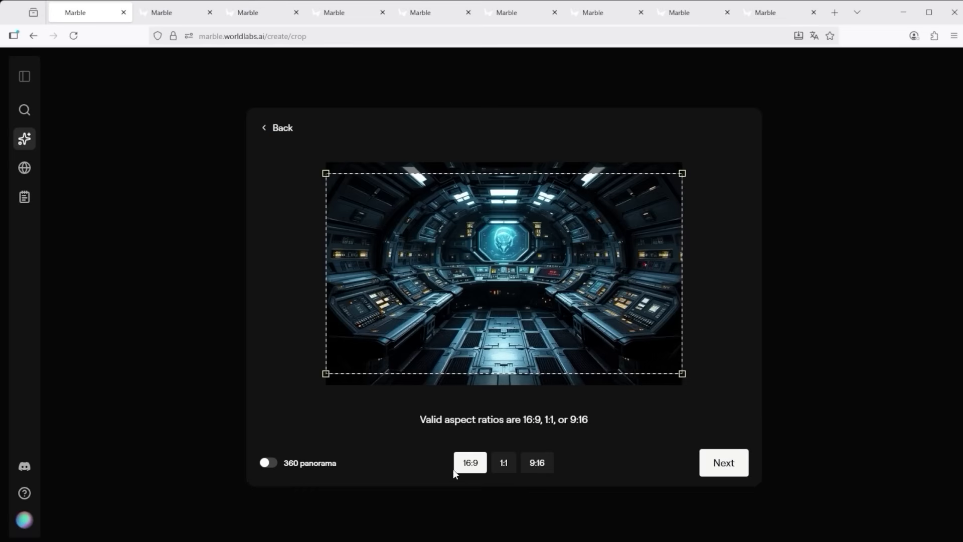
# Crop the image to 16:9 landscape and continue to the World Guide preview.
pyautogui.click(496, 465)
pyautogui.click(536, 462)
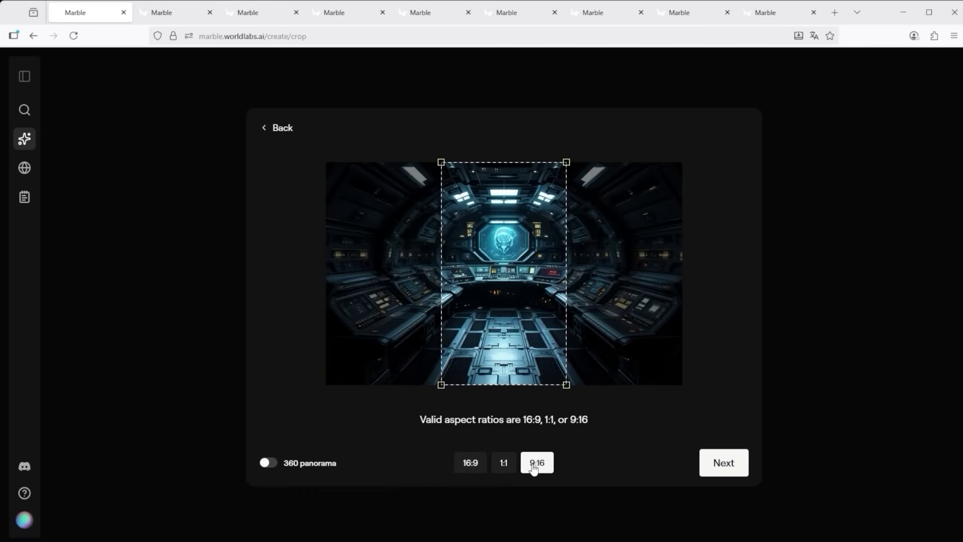
pyautogui.click(475, 465)
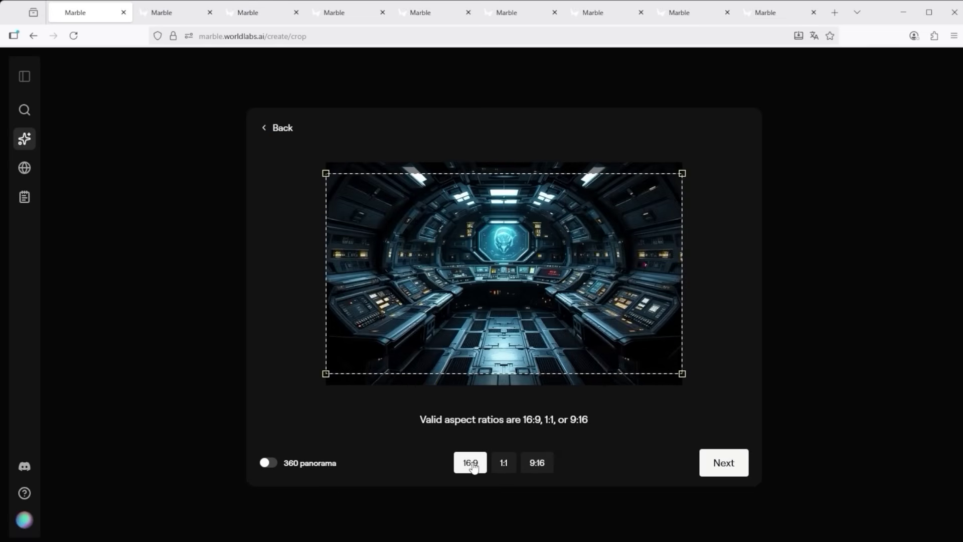
pyautogui.click(735, 464)
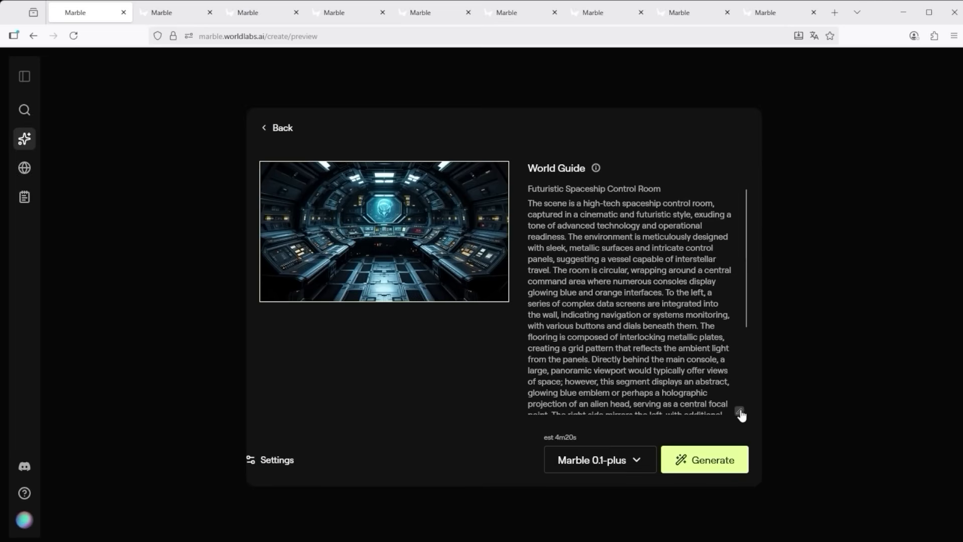
# Review the World Guide description without changes, then start generating the 3D world.
pyautogui.click(739, 412)
pyautogui.moveTo(436, 268)
pyautogui.mouseDown()
pyautogui.moveTo(465, 284)
pyautogui.moveTo(557, 402)
pyautogui.mouseUp()
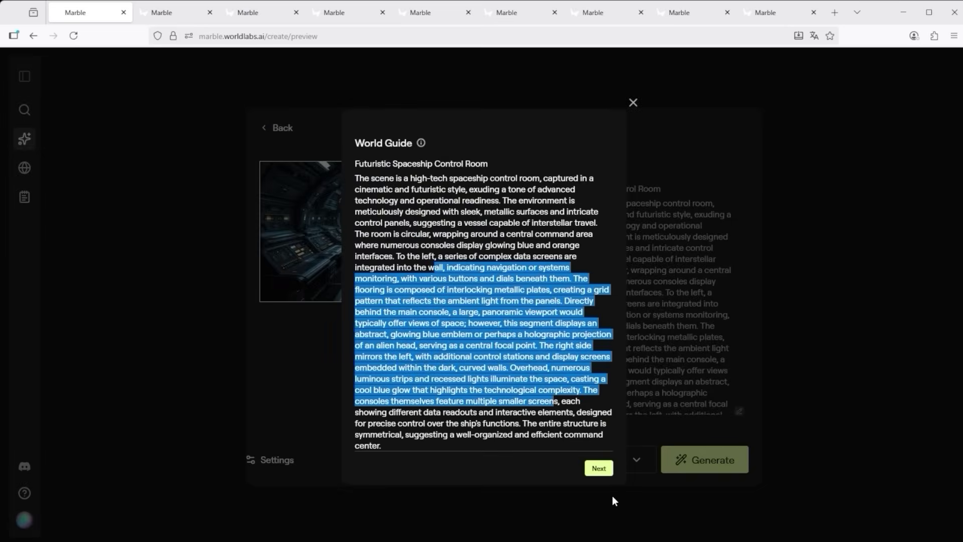
pyautogui.click(633, 102)
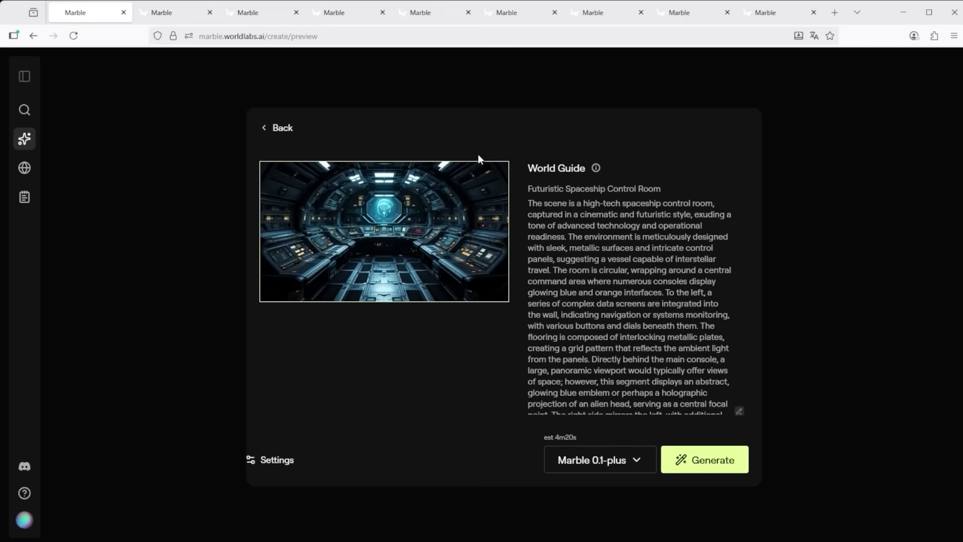
pyautogui.click(718, 457)
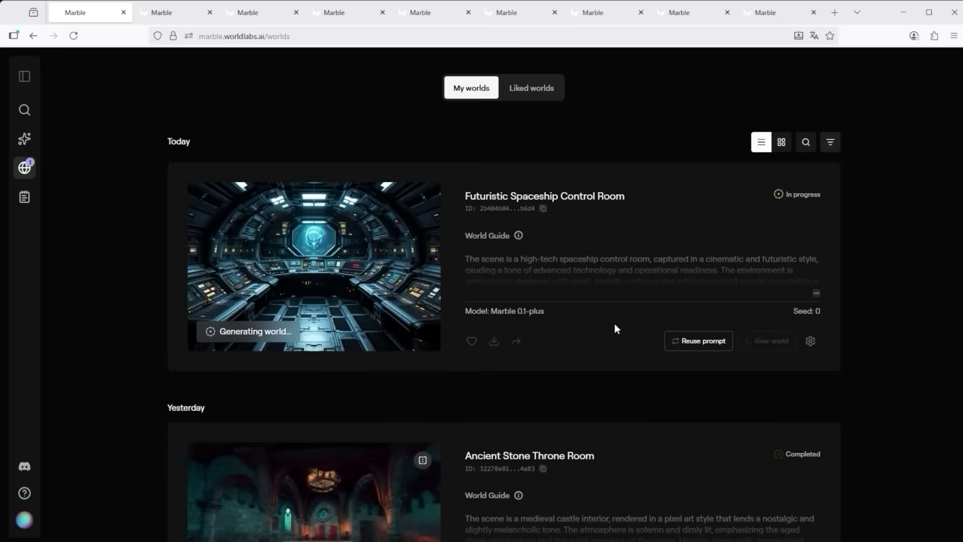
# Show My worlds as a thumbnail grid filtered by the search 'sh'.
pyautogui.click(171, 11)
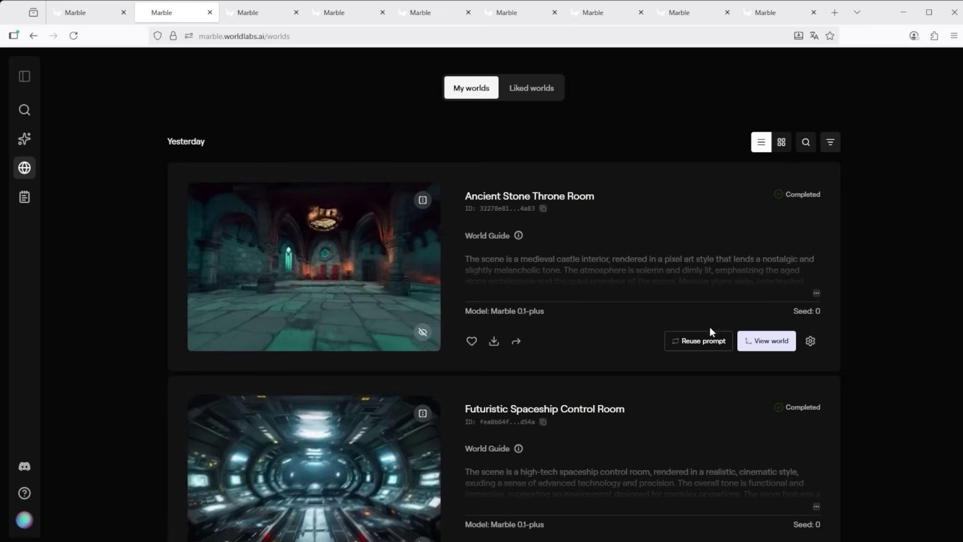
pyautogui.click(783, 144)
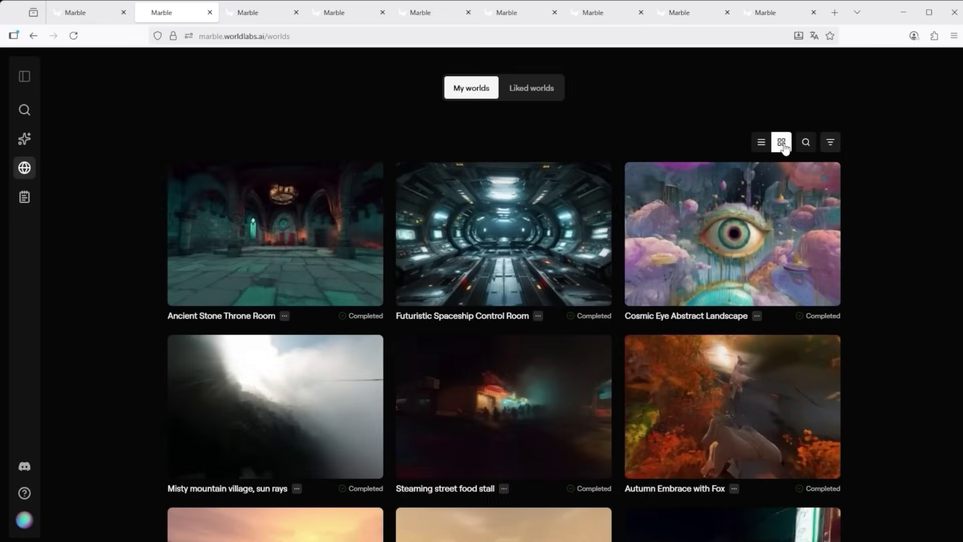
pyautogui.click(805, 143)
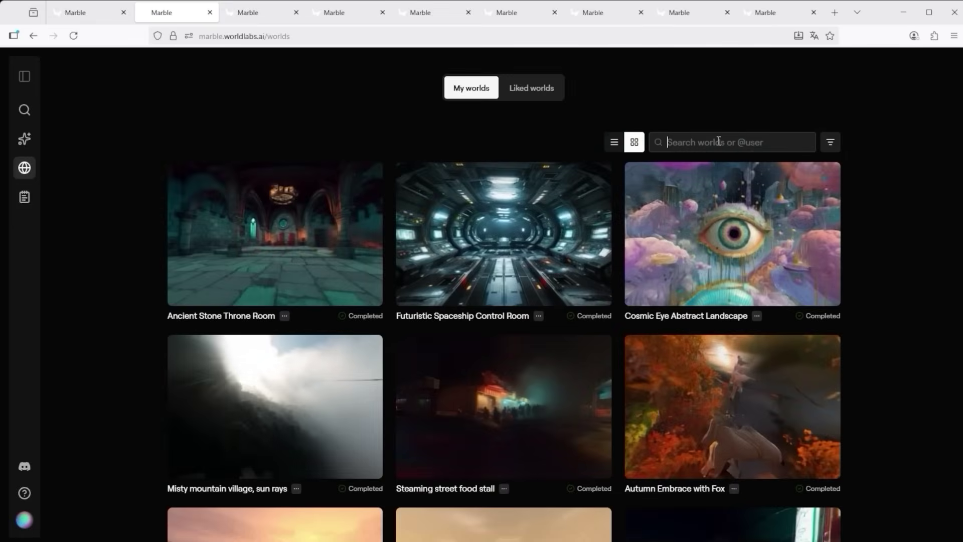
pyautogui.write('ship')
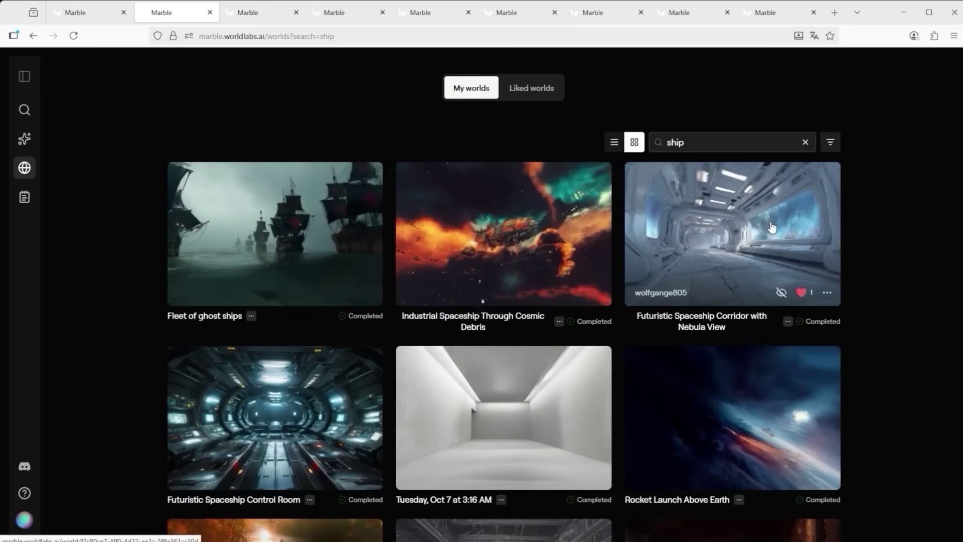
# Look through the Fleet of ghost ships world details and close them.
pyautogui.click(252, 316)
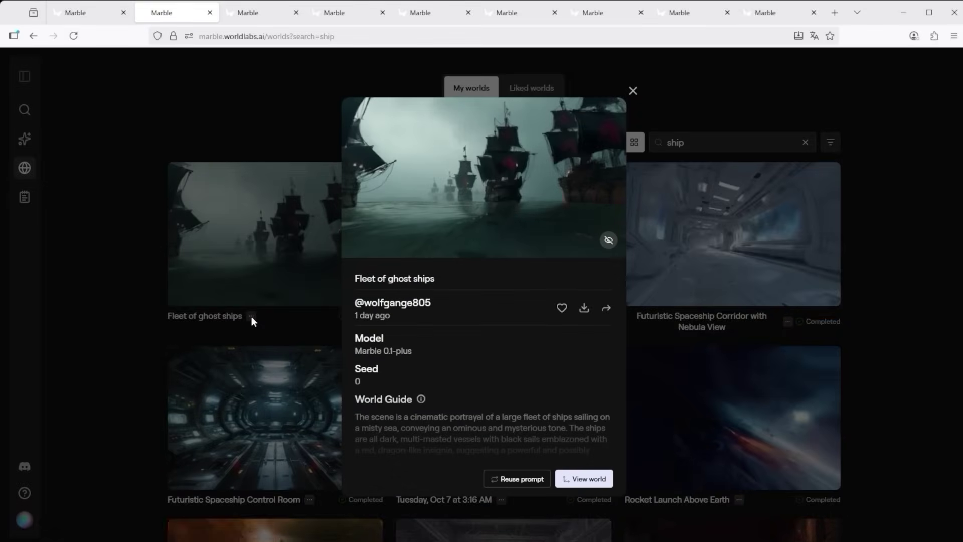
pyautogui.scroll(-3, 420, 361)
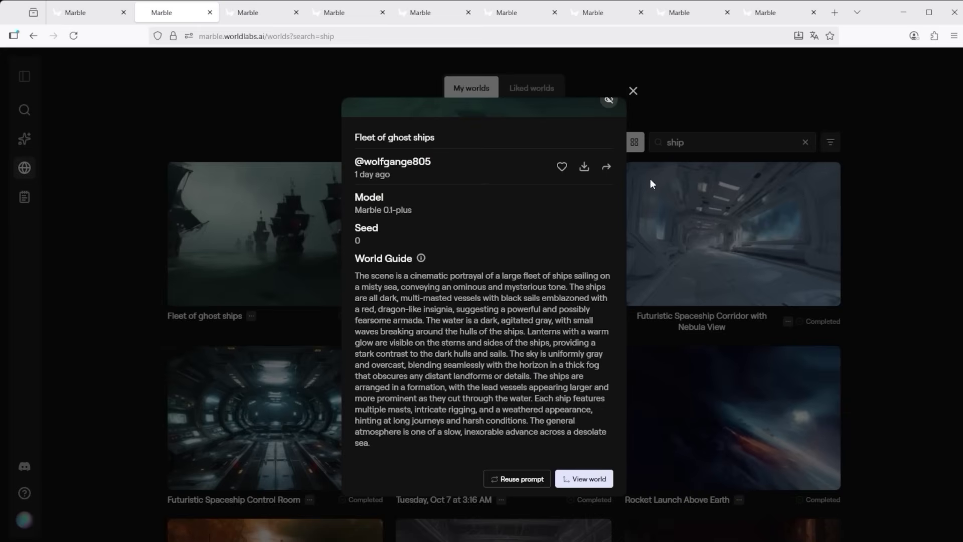
pyautogui.click(634, 92)
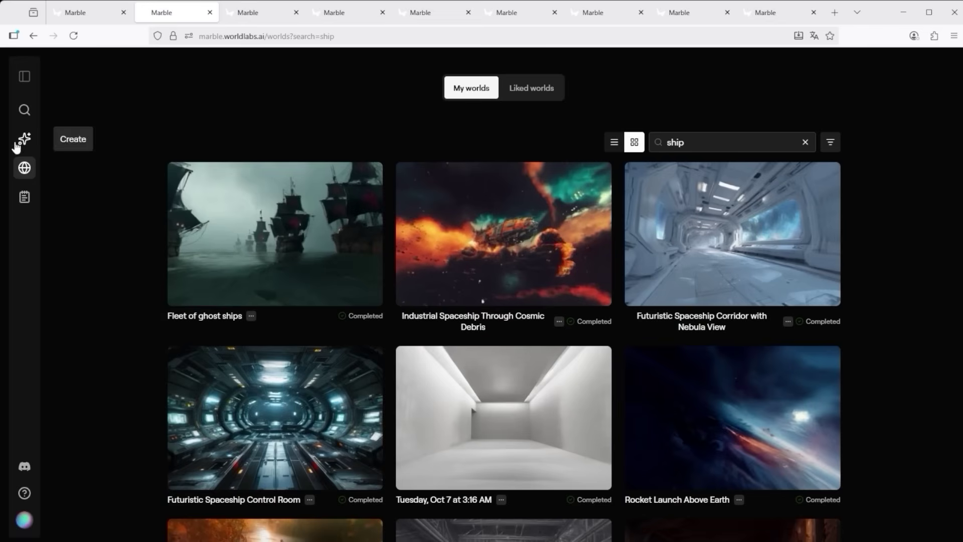
# Cycle through the open Marble tabs and return to the My worlds list.
pyautogui.click(257, 13)
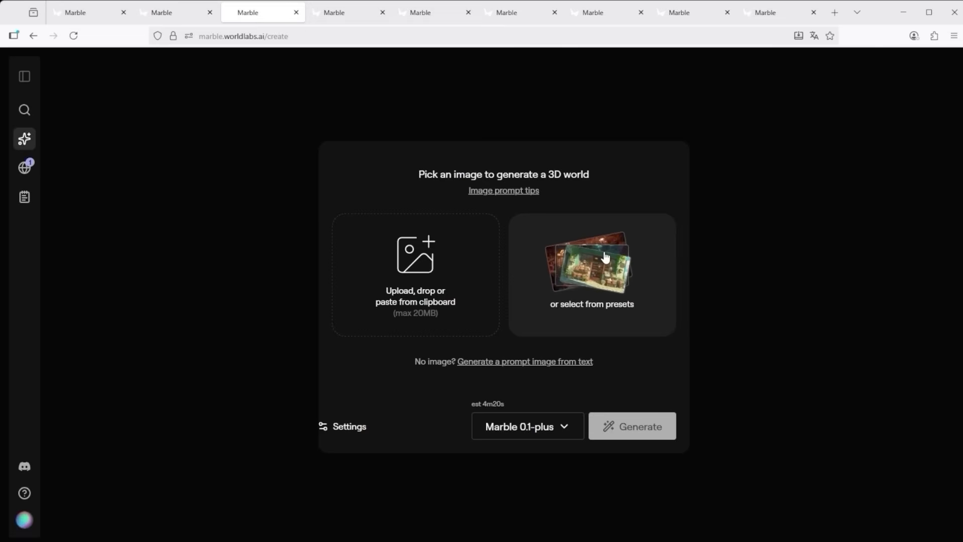
pyautogui.click(350, 16)
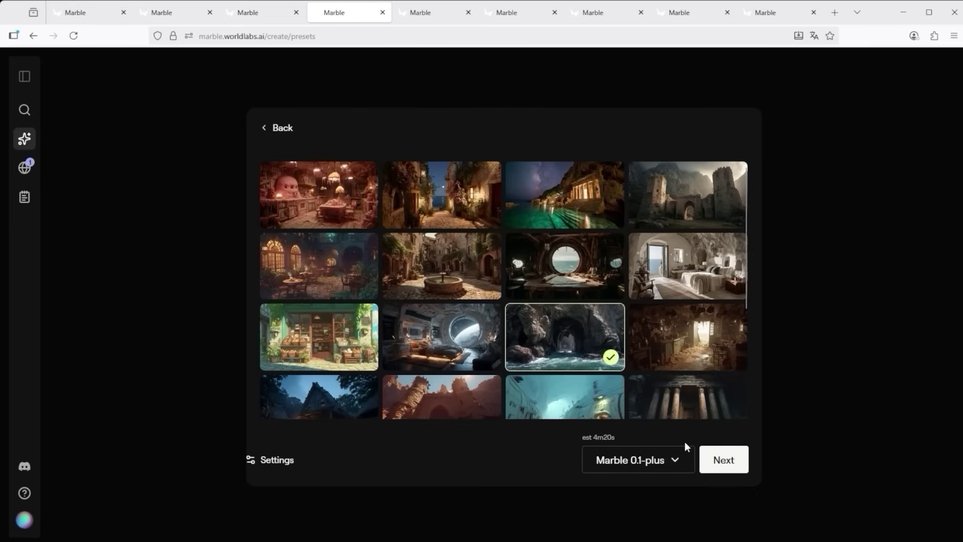
pyautogui.click(431, 15)
pyautogui.click(506, 14)
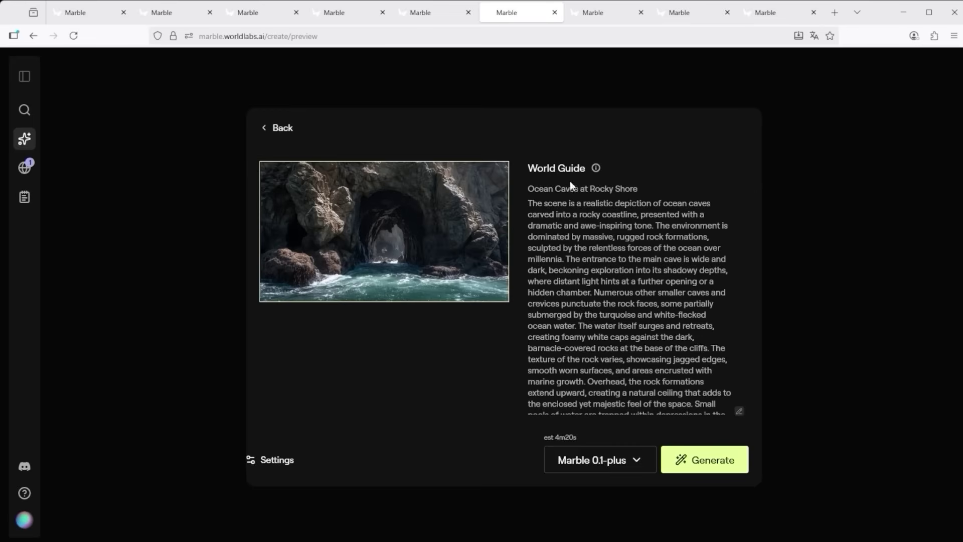
pyautogui.click(600, 15)
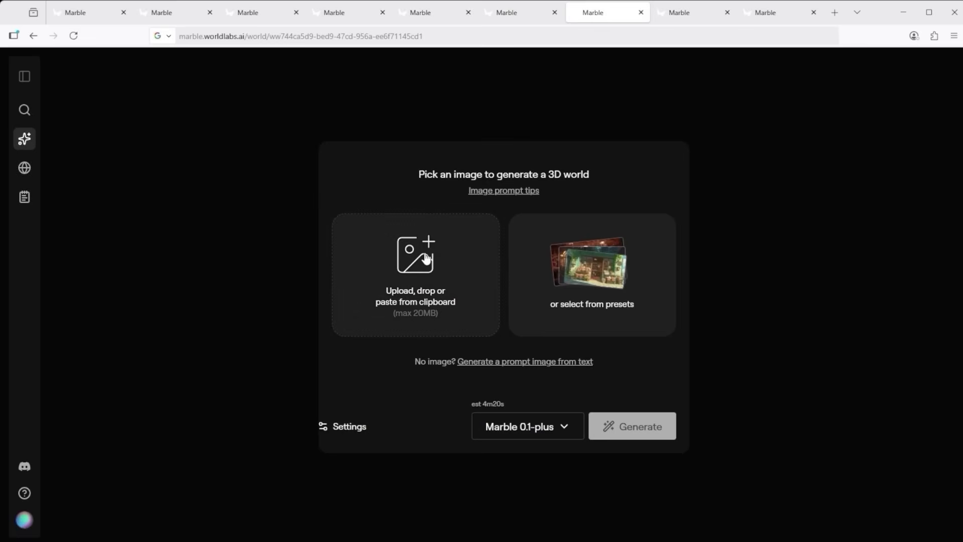
pyautogui.click(682, 15)
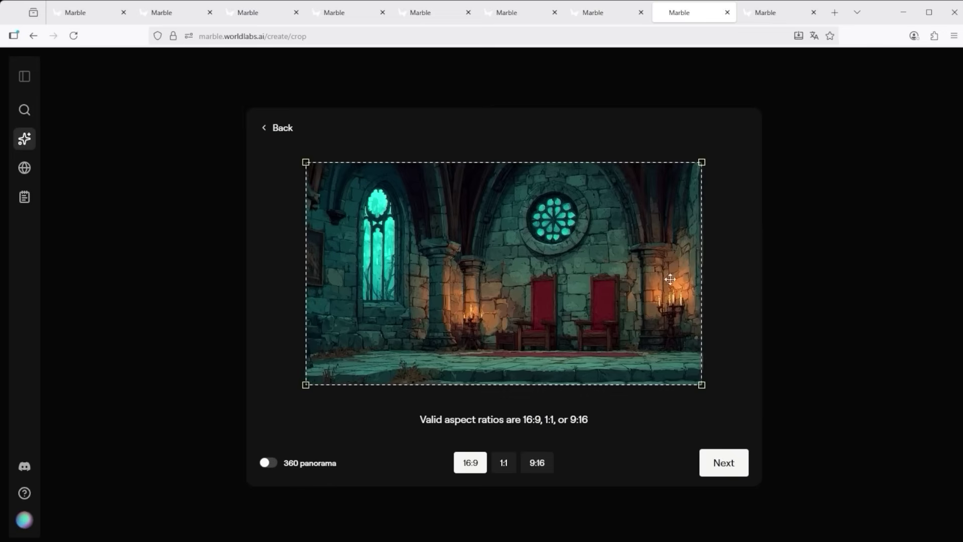
pyautogui.click(724, 464)
pyautogui.click(761, 15)
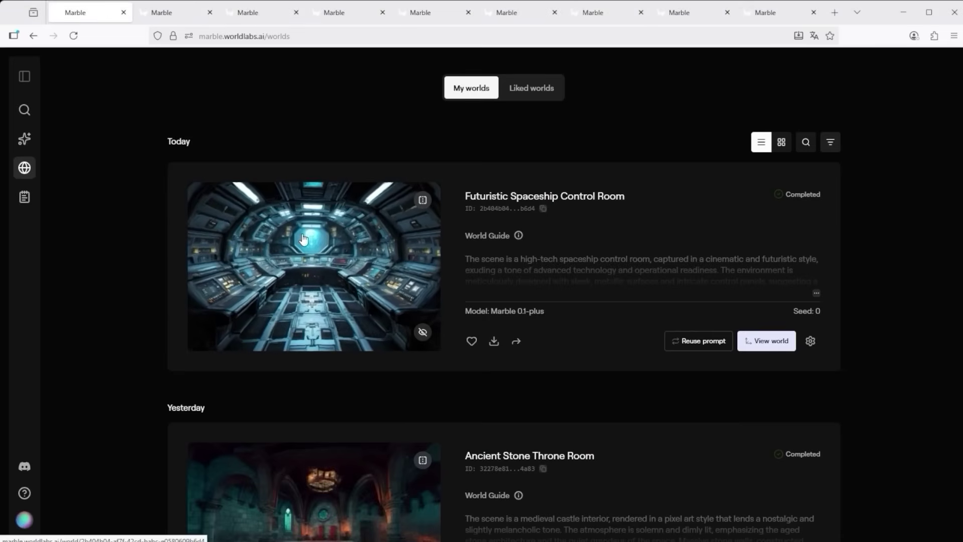
# Switch My worlds to grid view and scroll to find the Futuristic Spaceship Control Room card.
pyautogui.click(782, 142)
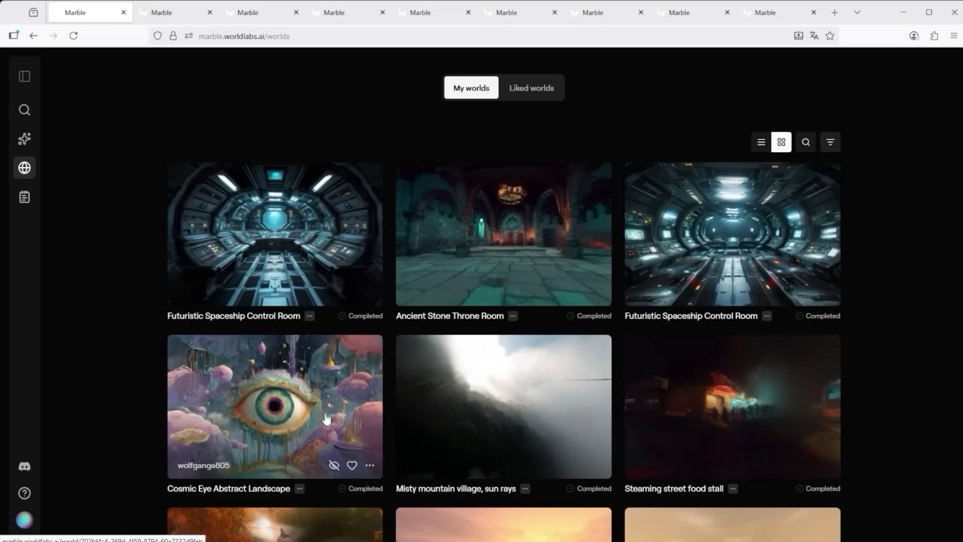
pyautogui.scroll(-1, 483, 378)
pyautogui.scroll(-10, 483, 378)
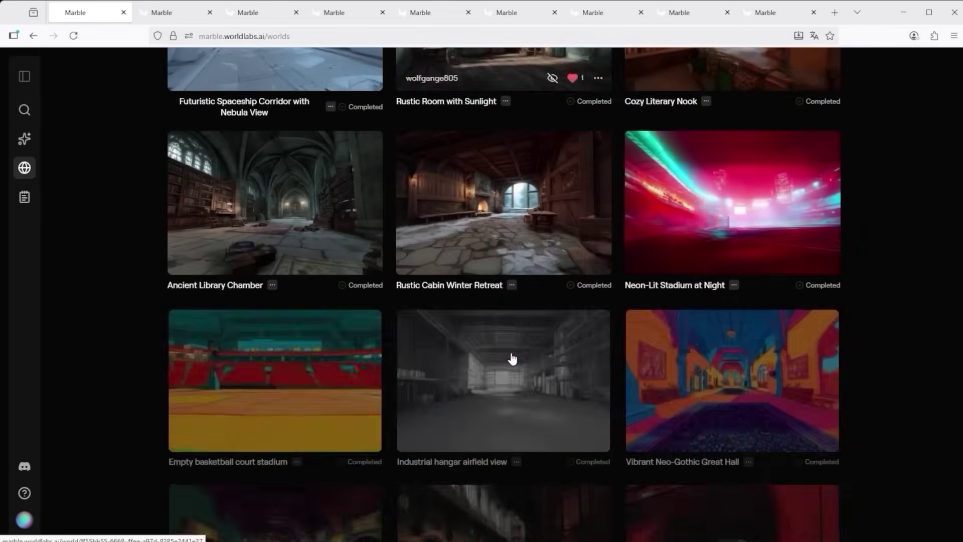
pyautogui.scroll(-15, 616, 317)
pyautogui.scroll(-15, 616, 317)
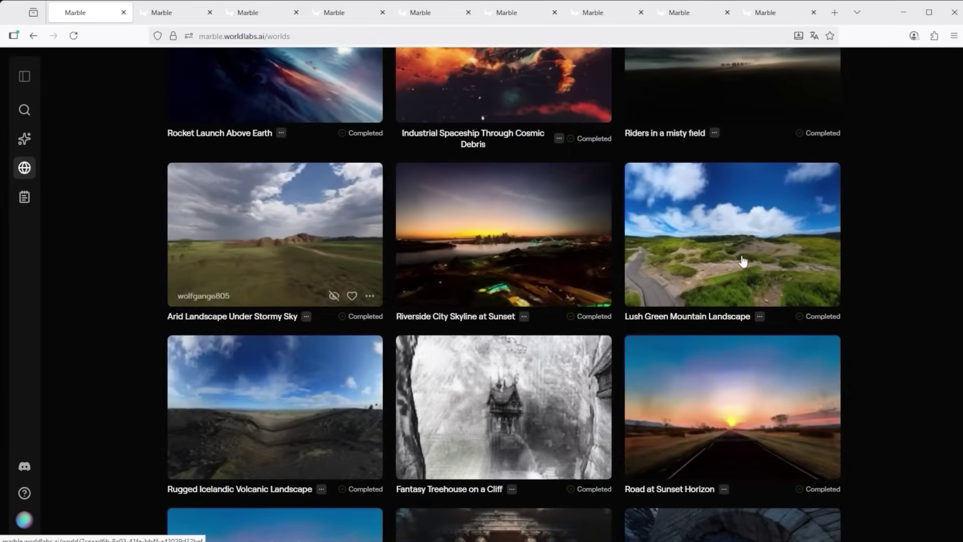
pyautogui.scroll(-1, 744, 258)
pyautogui.scroll(-2, 744, 257)
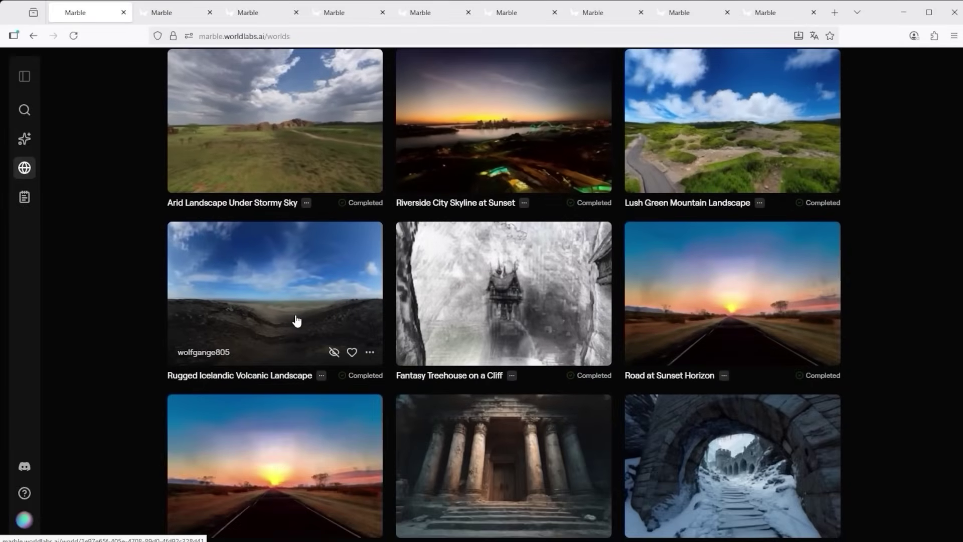
pyautogui.scroll(10, 809, 281)
pyautogui.scroll(5, 280, 222)
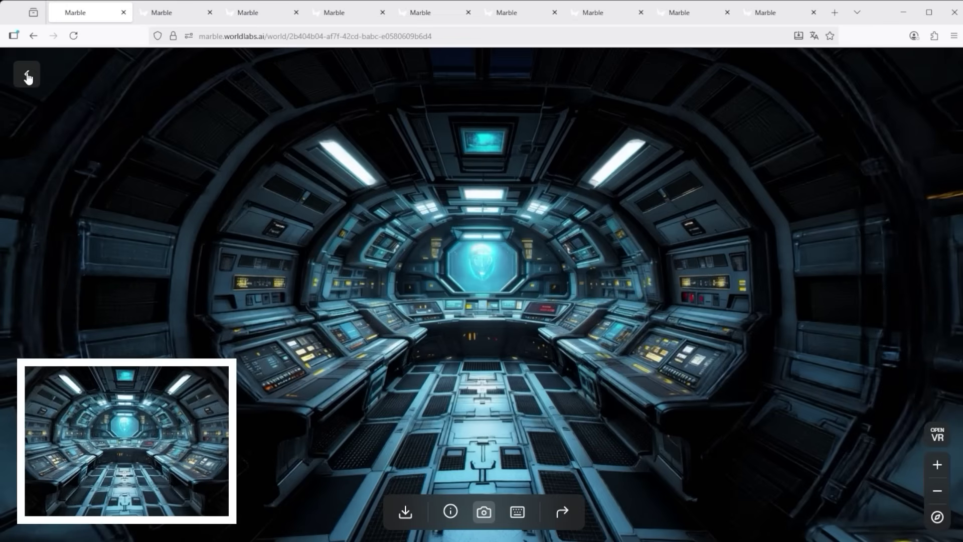
# Check the download formats and world info, then screenshot the control room view.
pyautogui.click(406, 511)
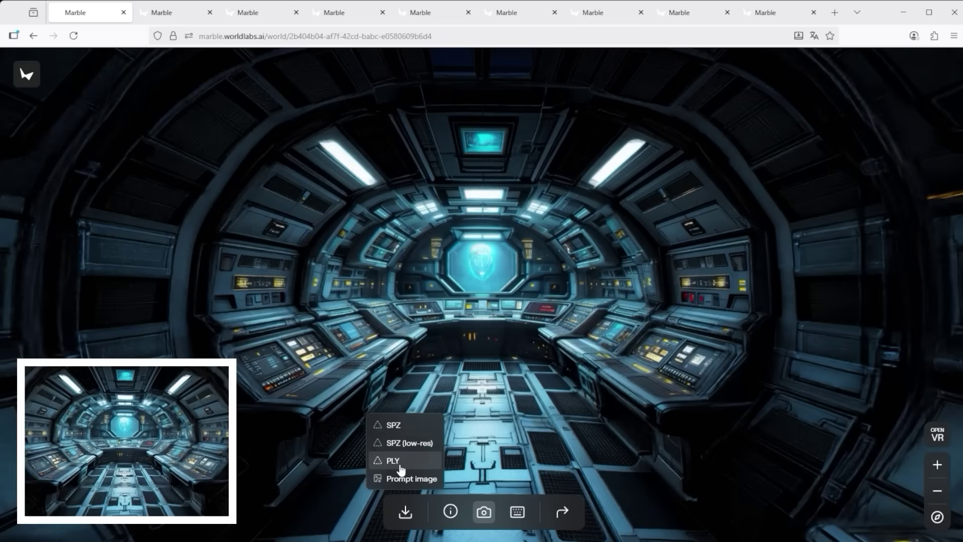
pyautogui.click(450, 511)
pyautogui.click(634, 92)
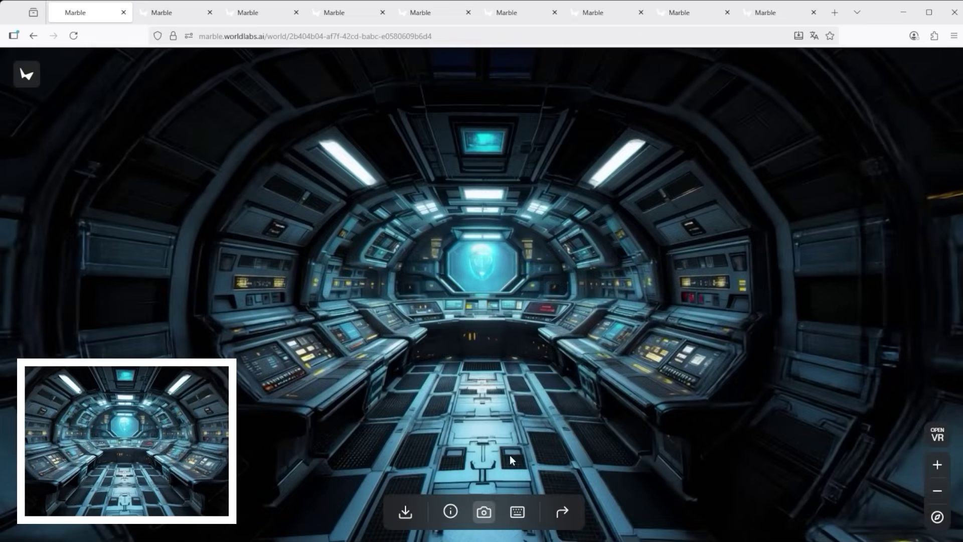
pyautogui.click(484, 512)
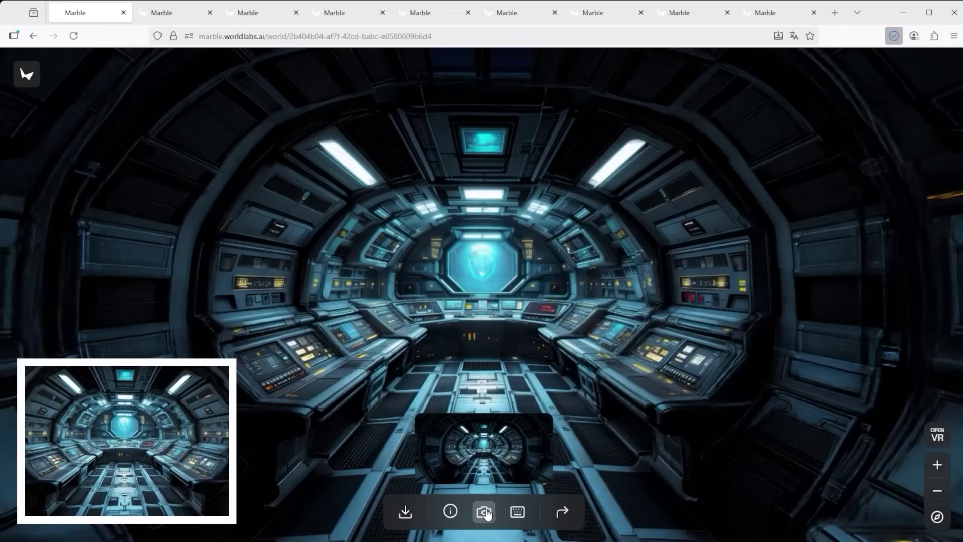
pyautogui.click(518, 515)
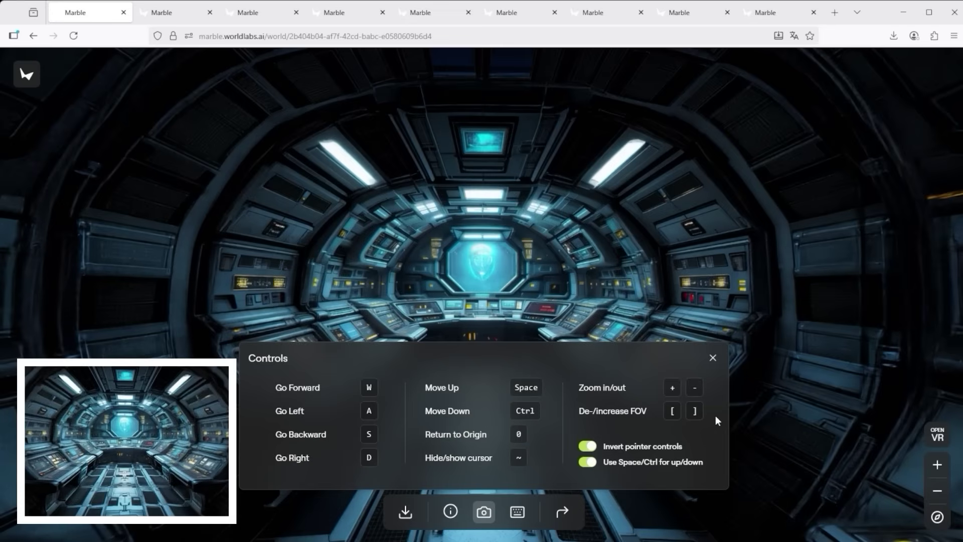
pyautogui.click(591, 446)
pyautogui.click(588, 462)
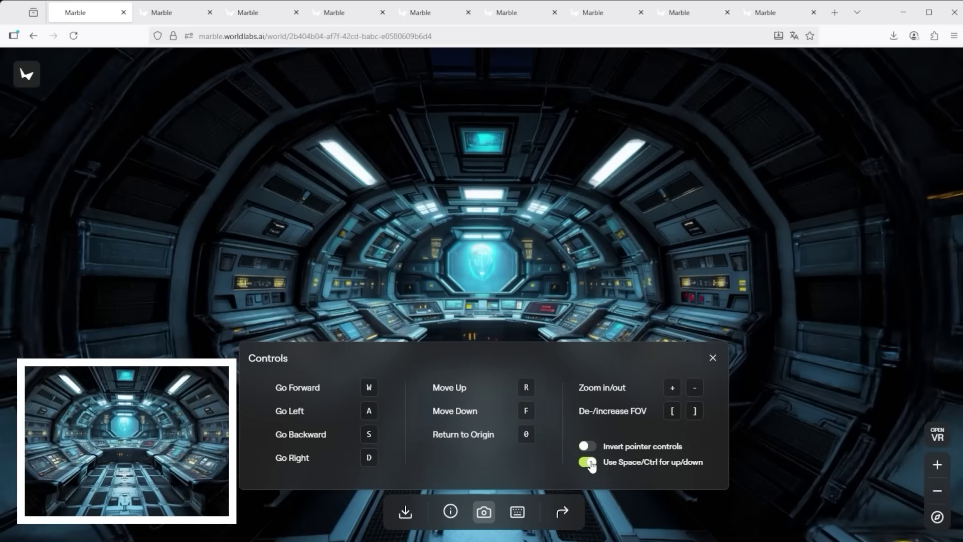
pyautogui.click(587, 447)
pyautogui.click(589, 462)
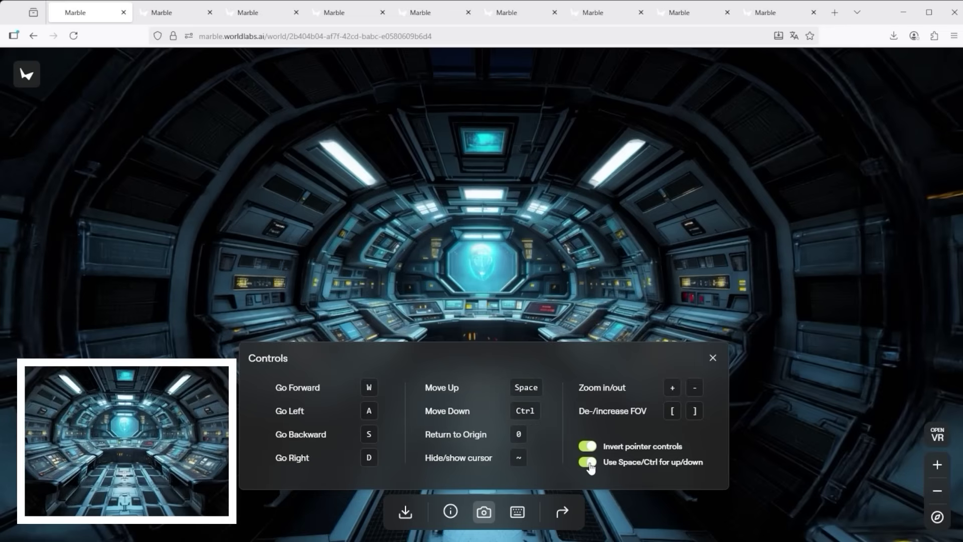
pyautogui.click(713, 358)
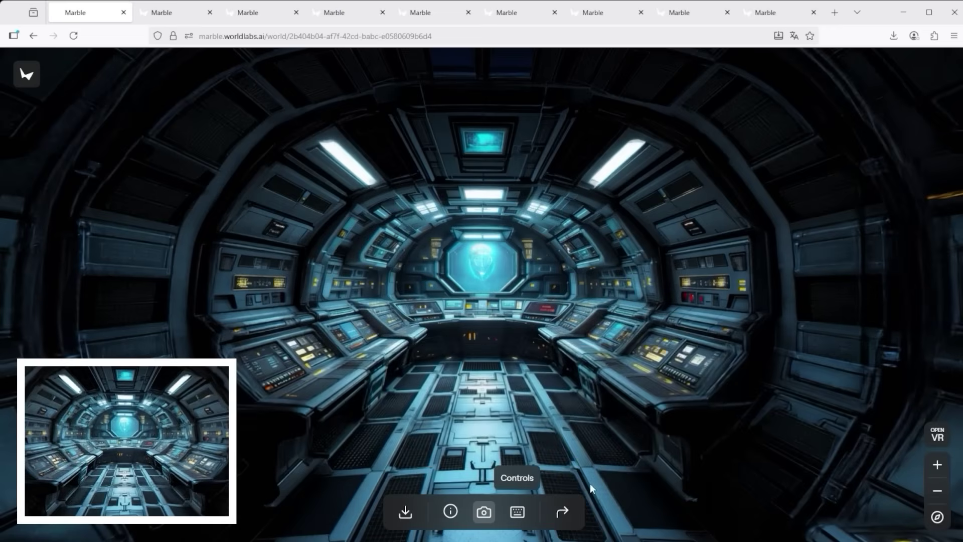
pyautogui.click(563, 512)
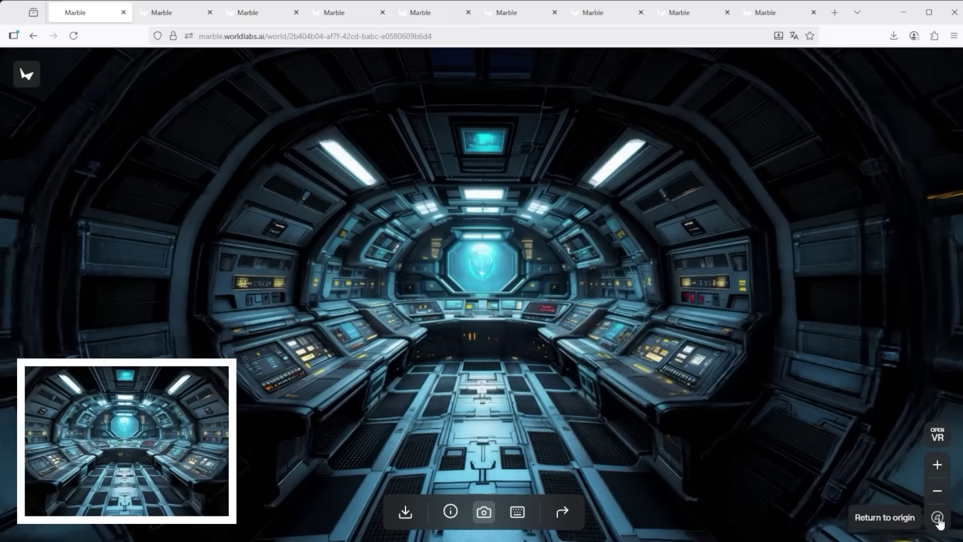
pyautogui.press('w')
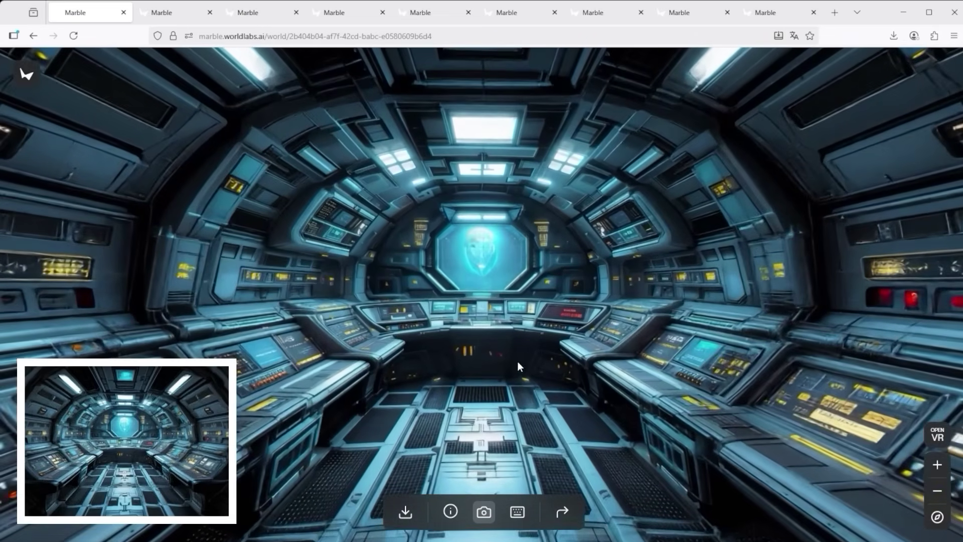
pyautogui.moveTo(518, 362); pyautogui.dragTo(296, 354)
pyautogui.moveTo(672, 347); pyautogui.dragTo(576, 345)
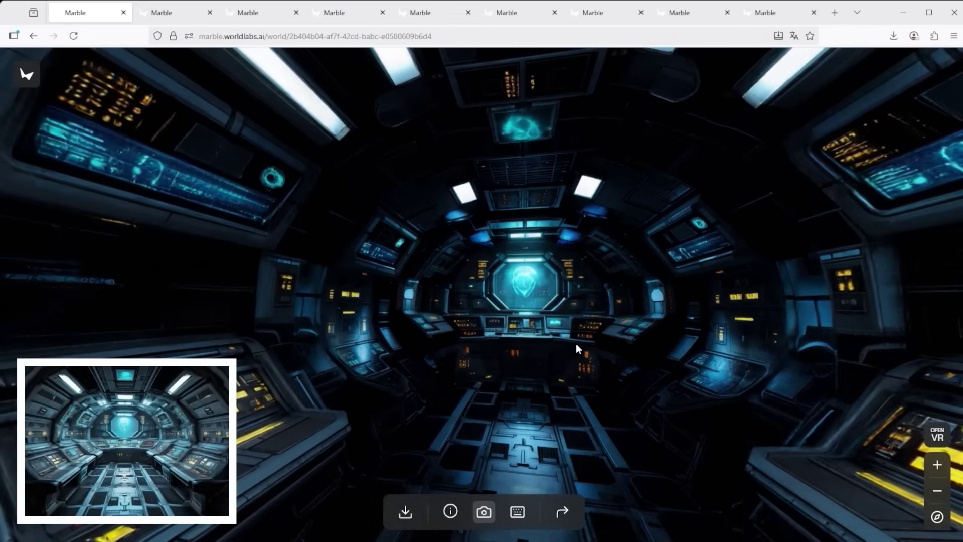
pyautogui.press('r')
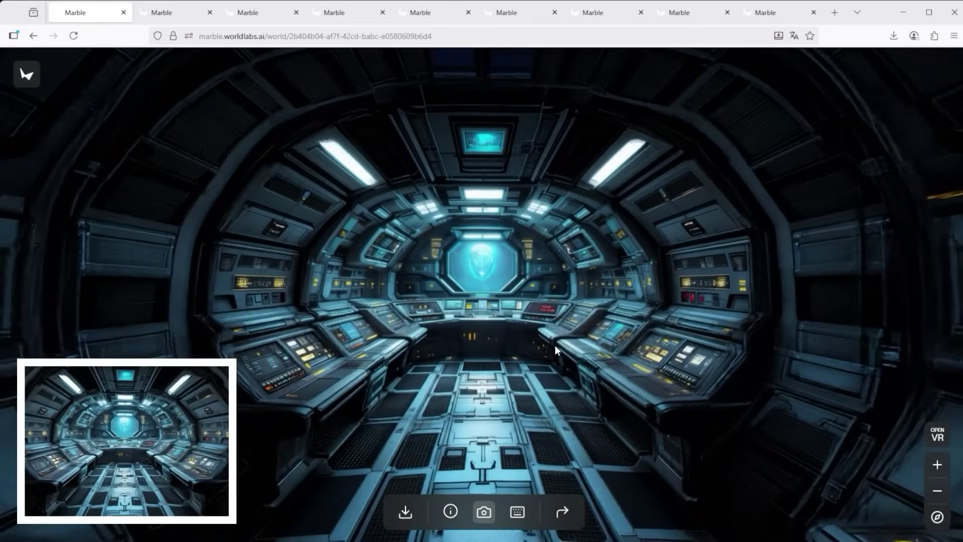
pyautogui.press('e')
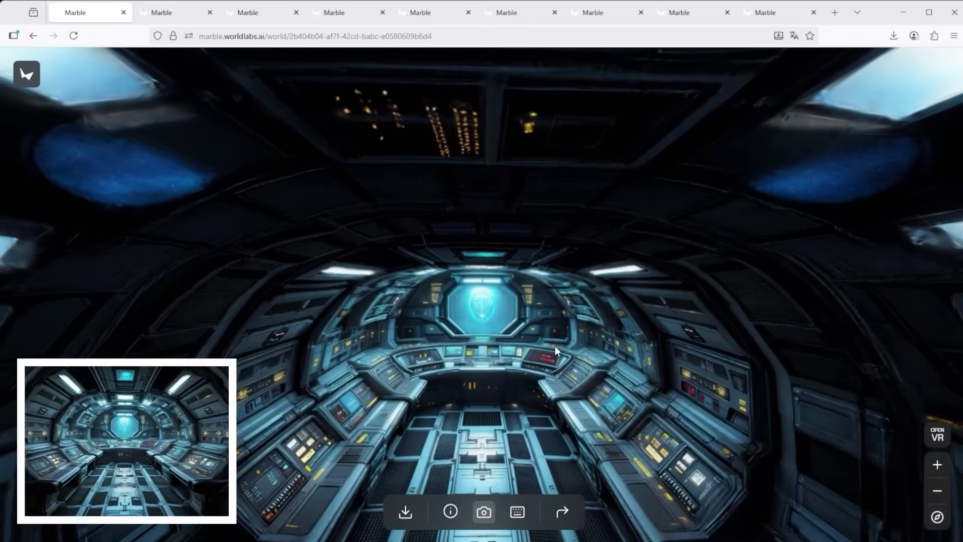
pyautogui.press('q')
pyautogui.press('w')
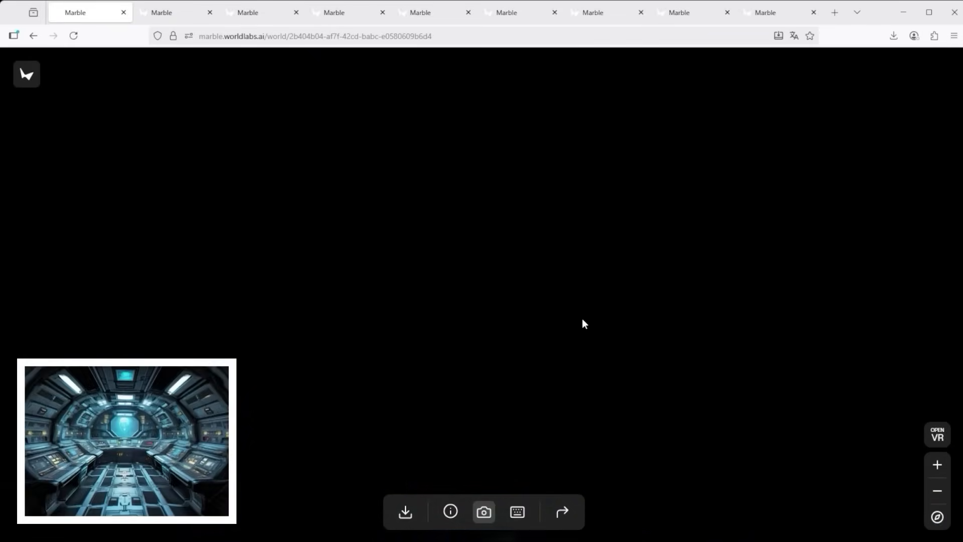
pyautogui.moveTo(582, 320); pyautogui.dragTo(586, 375)
pyautogui.moveTo(586, 417); pyautogui.dragTo(599, 537)
pyautogui.moveTo(528, 483); pyautogui.dragTo(624, 362)
pyautogui.moveTo(465, 405); pyautogui.dragTo(523, 481)
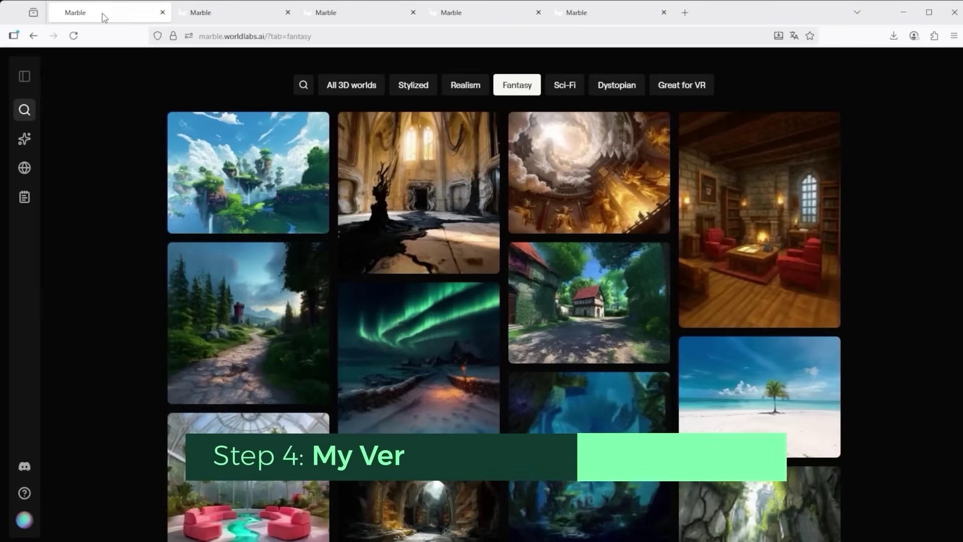
# Scroll down through the Fantasy worlds gallery and back up to the top row.
pyautogui.scroll(-3, 533, 246)
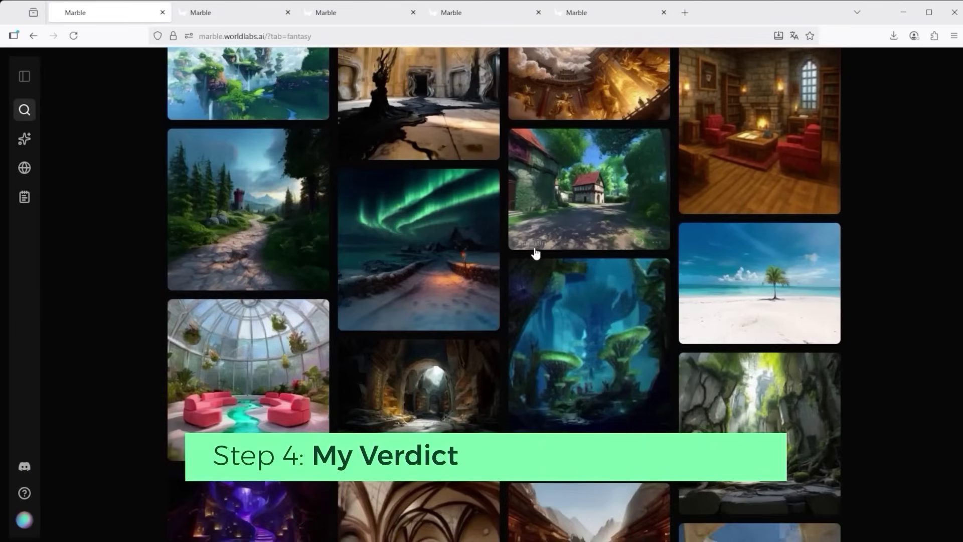
pyautogui.scroll(-1, 535, 255)
pyautogui.scroll(-10, 538, 264)
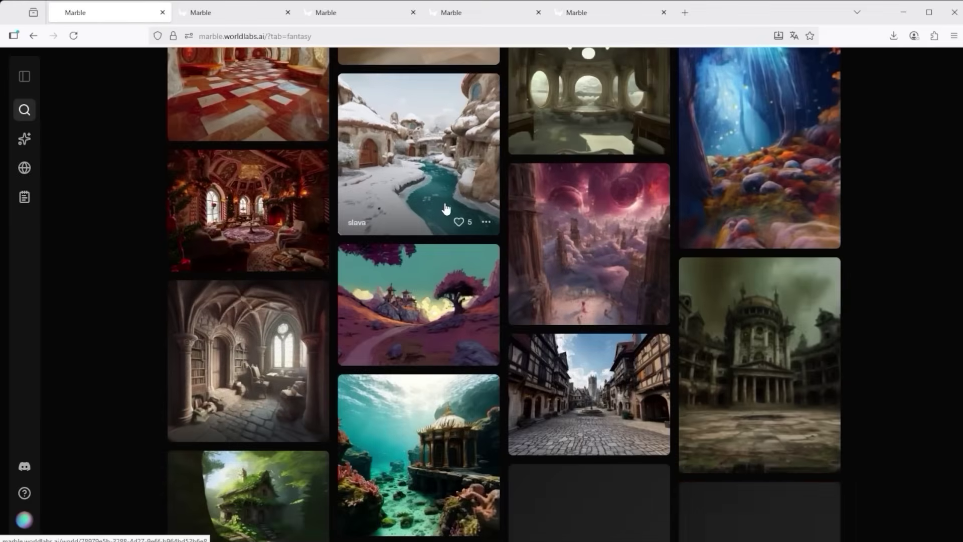
pyautogui.scroll(12, 819, 223)
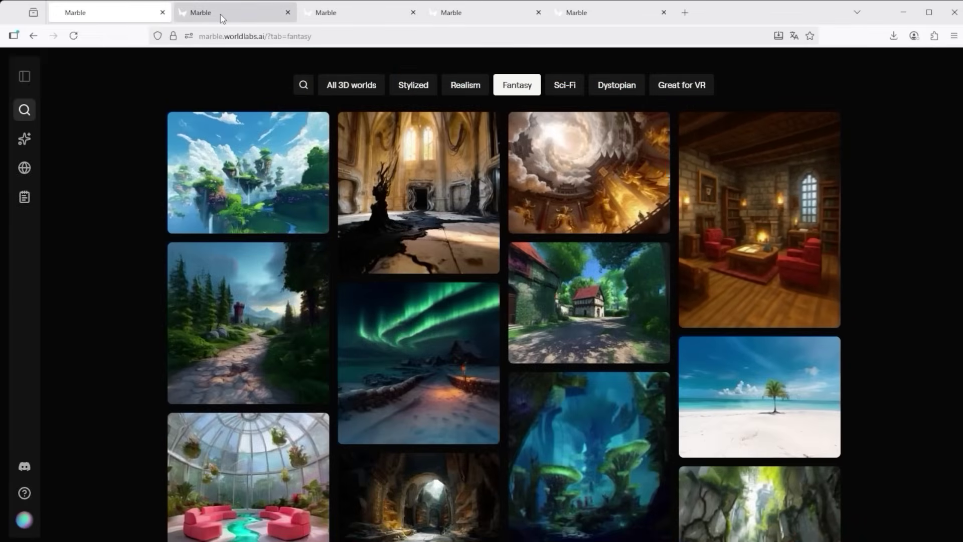
# Open the red-draped bedroom world and look around at the window, bookshelf, dresser and desk.
pyautogui.click(222, 18)
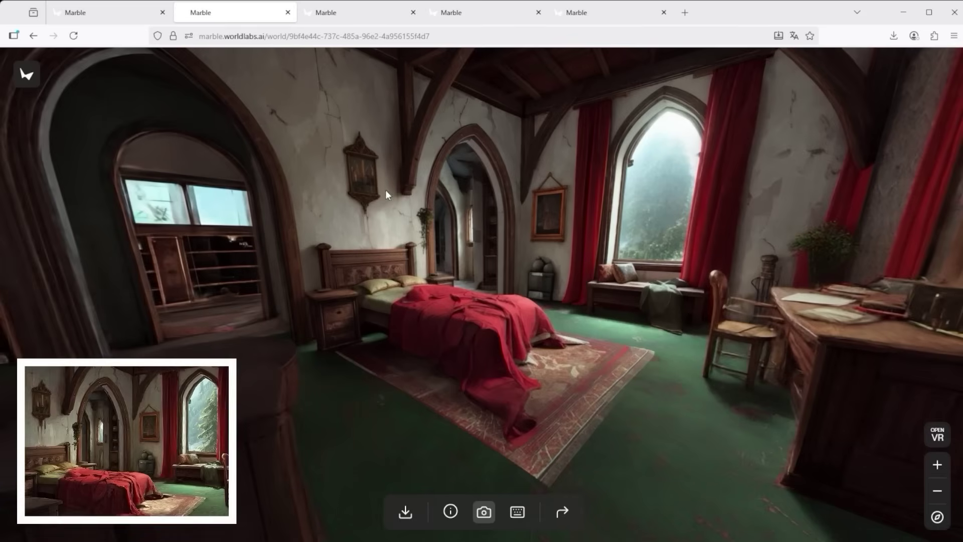
pyautogui.moveTo(562, 286)
pyautogui.mouseDown()
pyautogui.moveTo(628, 252)
pyautogui.moveTo(611, 261)
pyautogui.moveTo(624, 267)
pyautogui.moveTo(219, 270)
pyautogui.mouseUp()
pyautogui.press('w')
pyautogui.moveTo(423, 282); pyautogui.dragTo(330, 271)
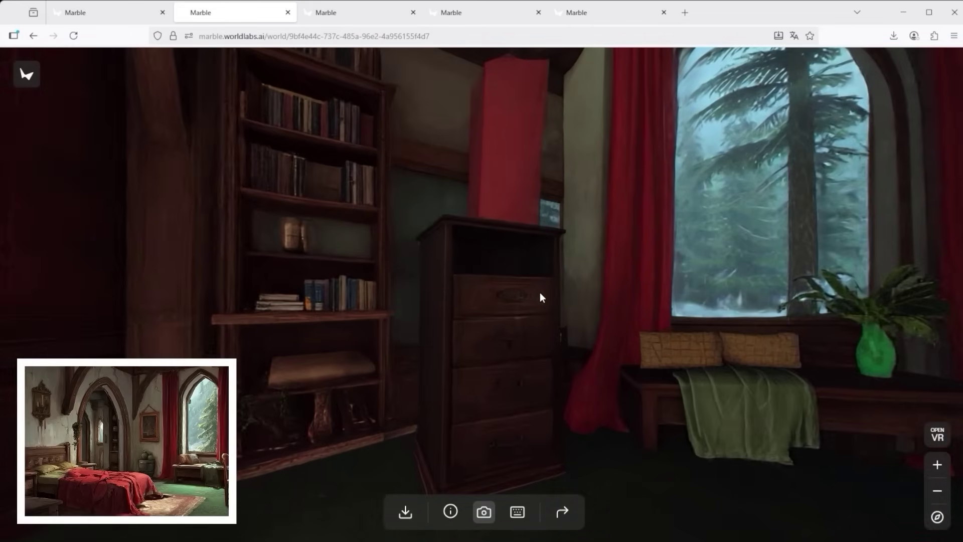
pyautogui.moveTo(543, 298); pyautogui.dragTo(485, 283)
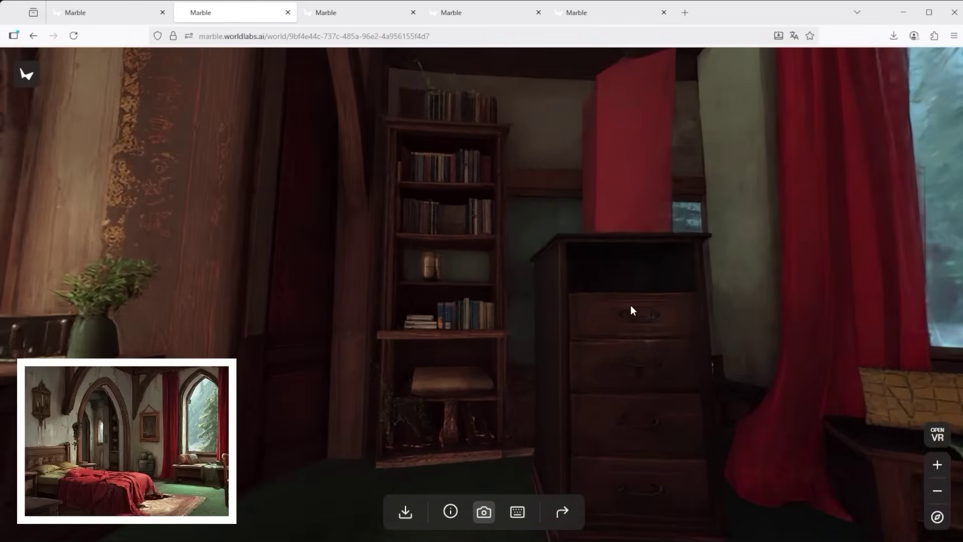
pyautogui.moveTo(632, 307); pyautogui.dragTo(356, 329)
# Move into the bedroom corner, lower the camera to view the ceiling beams, then switch to the throne room world.
pyautogui.press('a')
pyautogui.press('w')
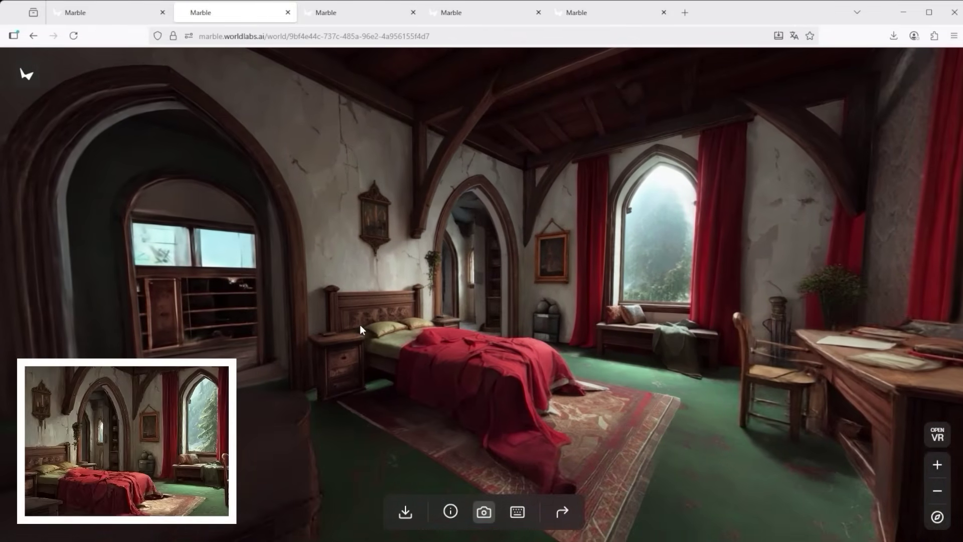
pyautogui.moveTo(390, 323); pyautogui.dragTo(353, 321)
pyautogui.press('q')
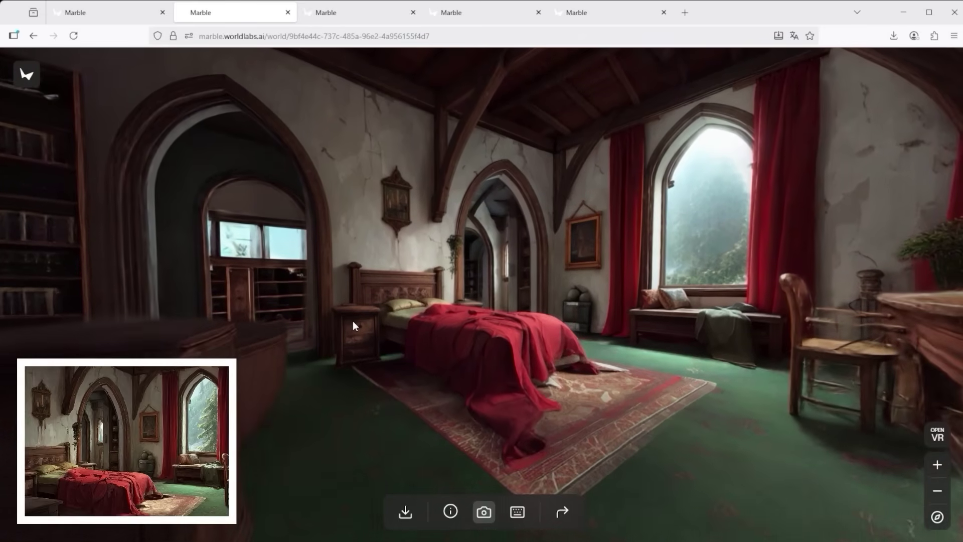
pyautogui.press('q')
pyautogui.moveTo(353, 320); pyautogui.dragTo(393, 242)
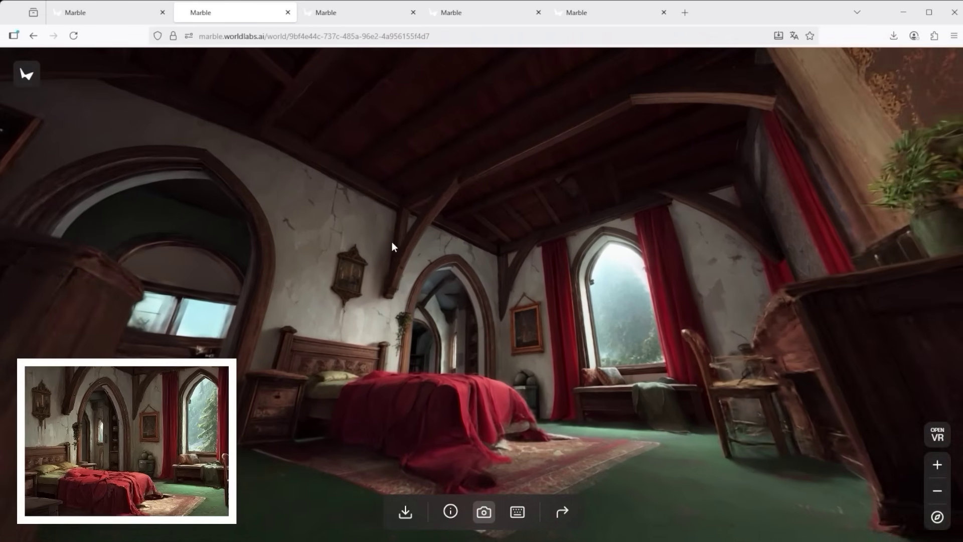
pyautogui.click(350, 16)
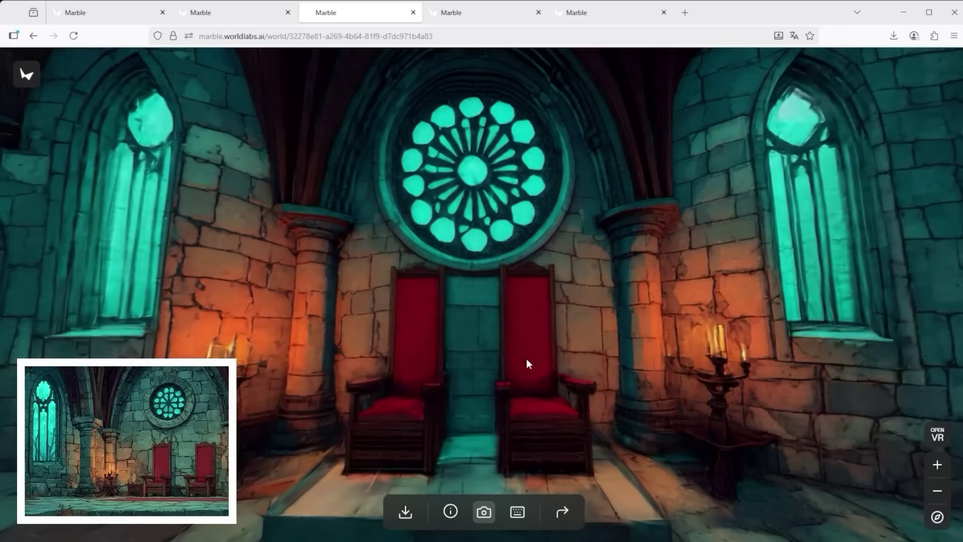
# Back away through the throne room to reveal the second throne wall, step and dome.
pyautogui.moveTo(514, 336); pyautogui.dragTo(546, 354)
pyautogui.press('Down')
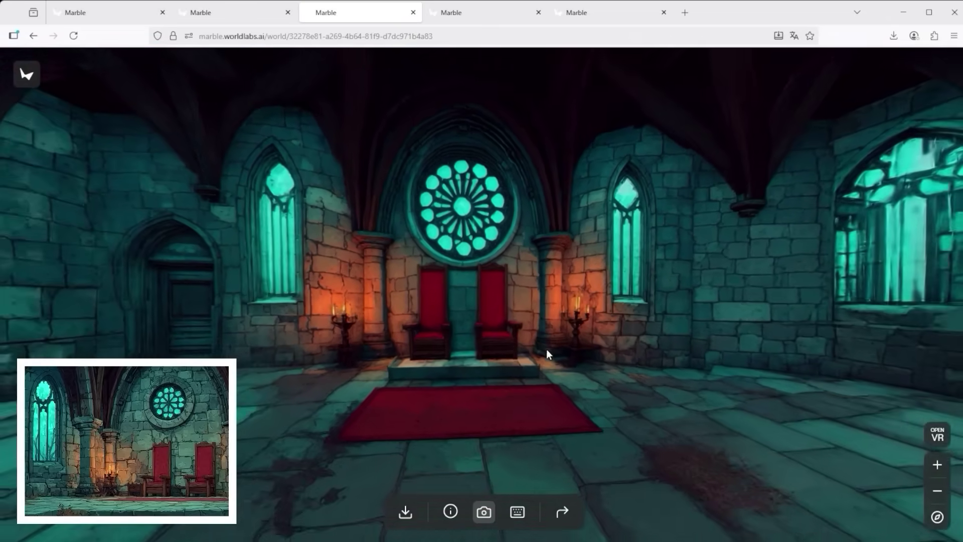
pyautogui.press('Down')
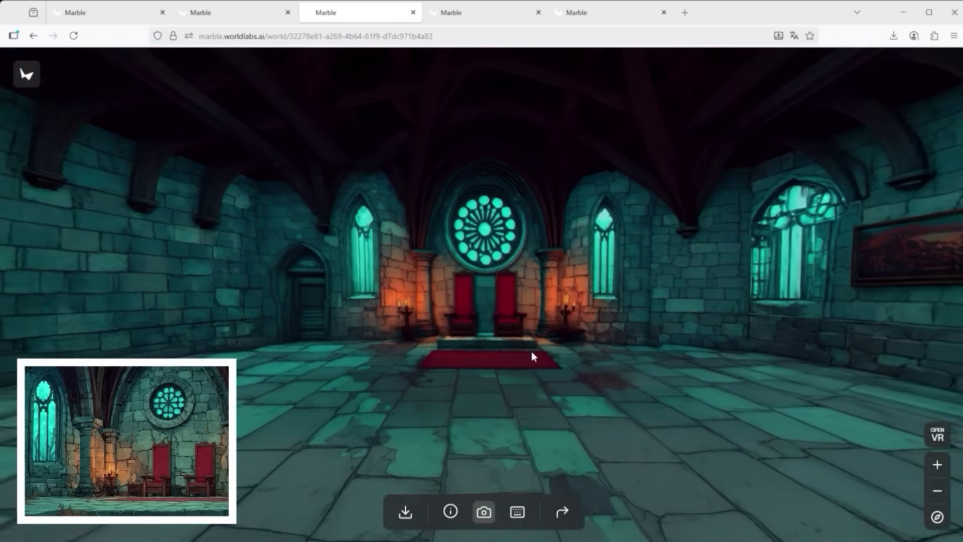
pyautogui.press('Down')
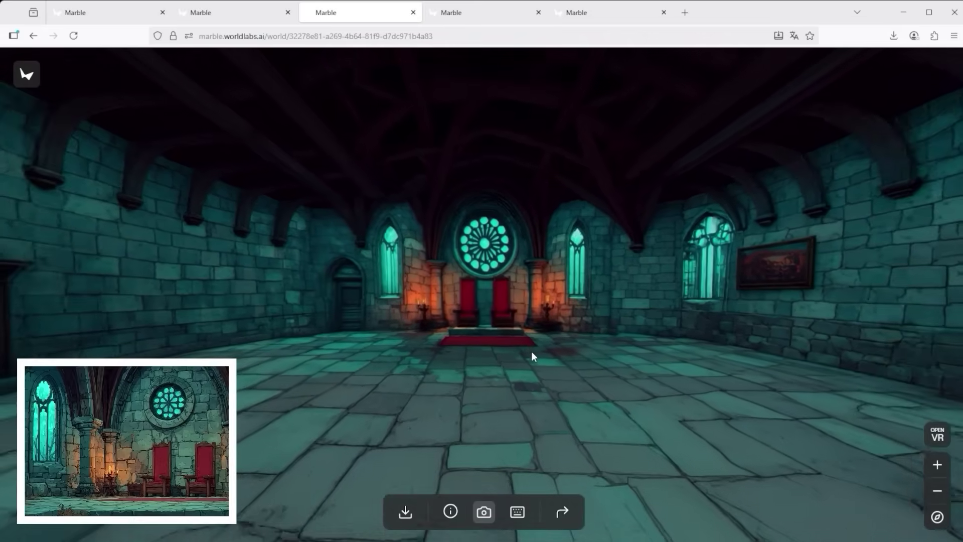
pyautogui.press('Down')
pyautogui.moveTo(532, 352); pyautogui.dragTo(962, 360)
pyautogui.moveTo(595, 377); pyautogui.dragTo(454, 367)
pyautogui.press('Down')
pyautogui.press('Down')
pyautogui.press('Up')
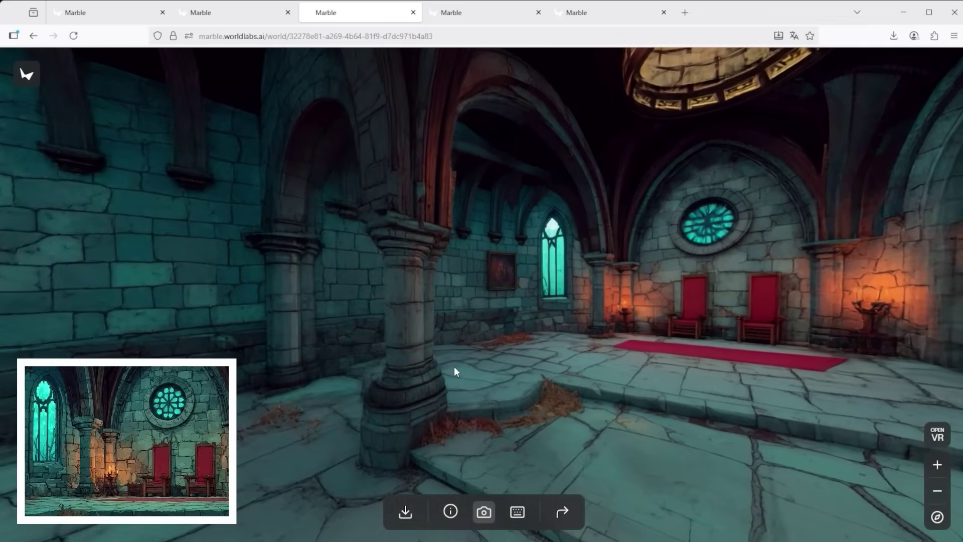
# Open the misty canyon world and move forward past the near rocks.
pyautogui.click(479, 12)
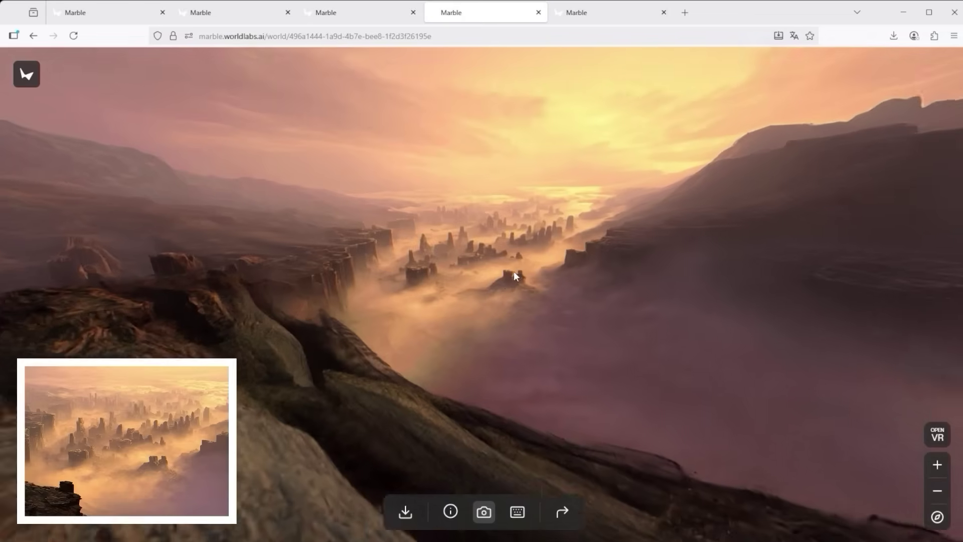
pyautogui.moveTo(514, 271); pyautogui.dragTo(515, 236)
pyautogui.press('w')
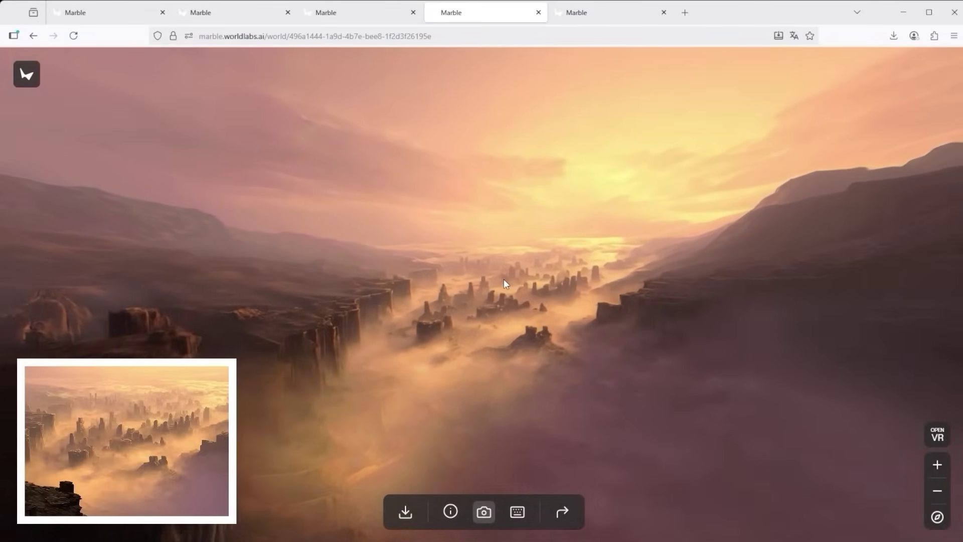
# Switch to the neon hangar world and look around toward the glowing wall sign, truck and aircraft.
pyautogui.click(599, 20)
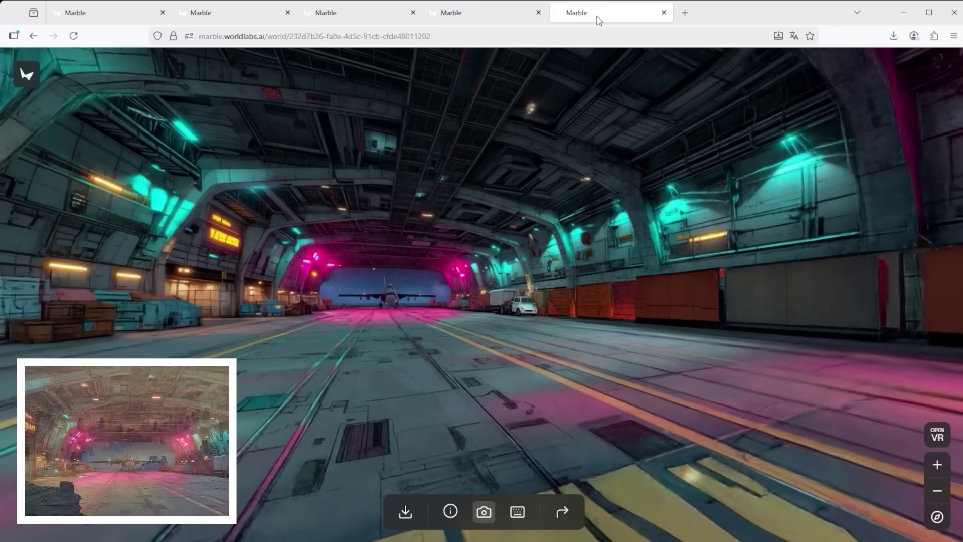
pyautogui.press('d')
pyautogui.moveTo(413, 311); pyautogui.dragTo(465, 307)
pyautogui.moveTo(366, 303); pyautogui.dragTo(552, 303)
pyautogui.moveTo(301, 301); pyautogui.dragTo(482, 322)
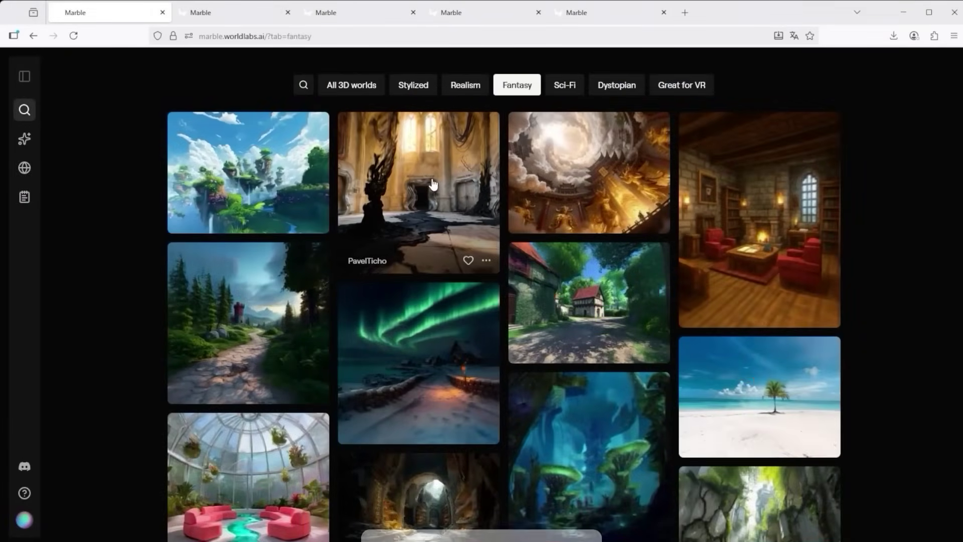
# Scroll down through the Fantasy gallery of community worlds and back up toward the top.
pyautogui.scroll(-2, 536, 256)
pyautogui.scroll(-1, 536, 255)
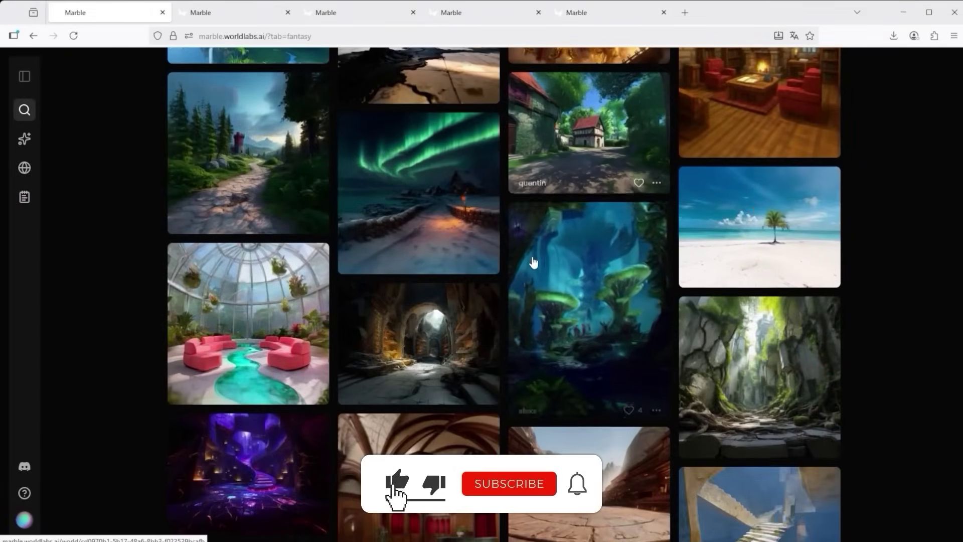
pyautogui.scroll(-10, 538, 264)
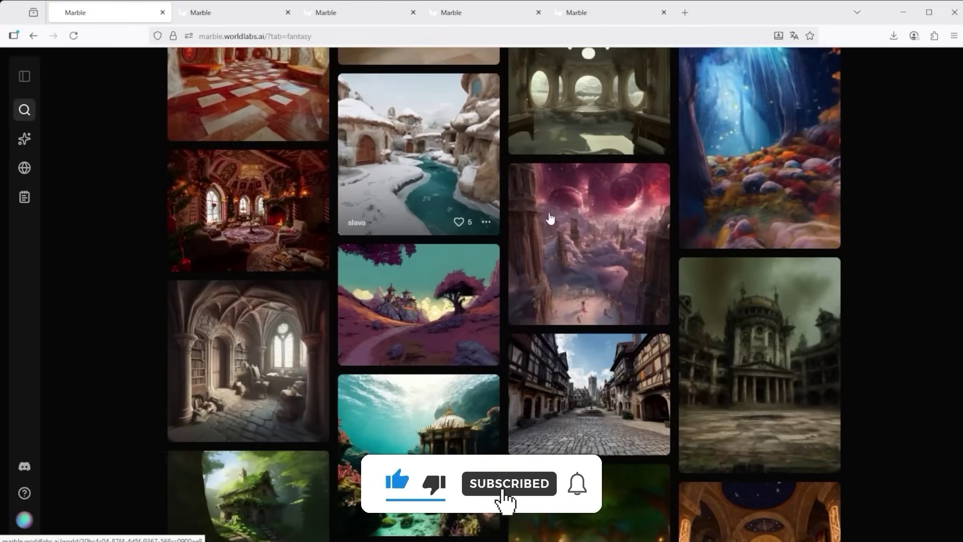
pyautogui.scroll(15, 817, 214)
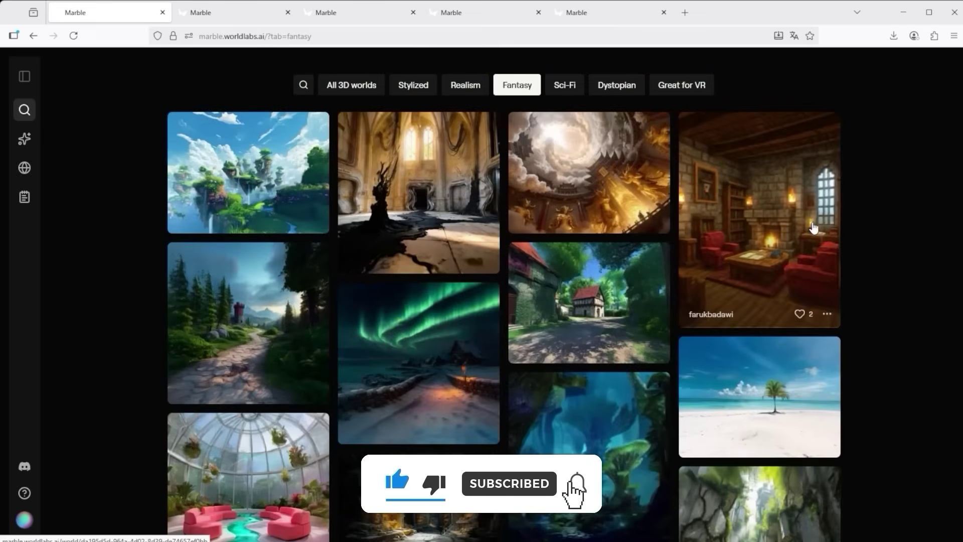